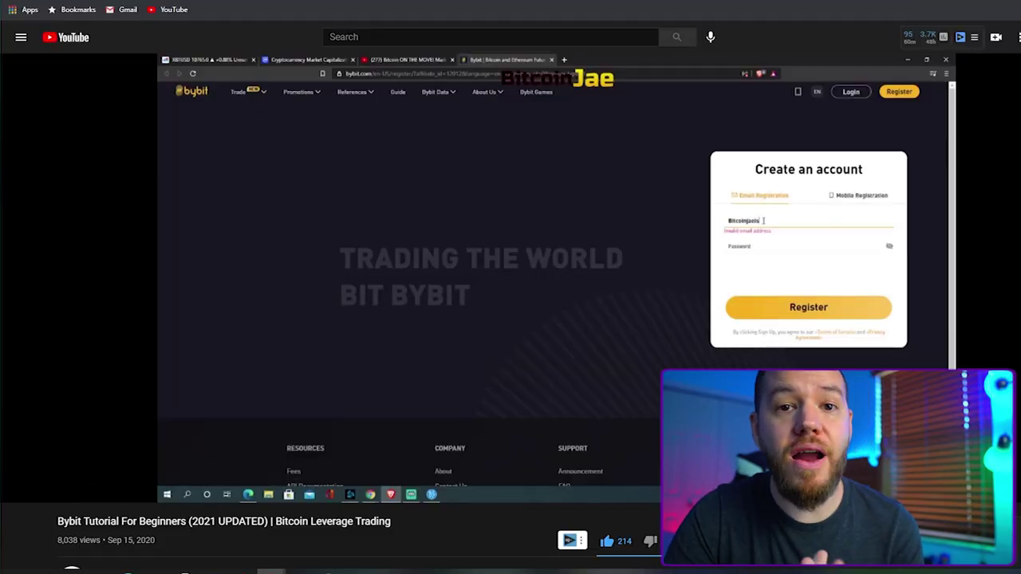
Expand the Bybit tutorial video's description and open its partner link for trading on Bybit with leverage
{"action": "scroll", "coordinate": [212, 333], "scroll_direction": "down", "scroll_amount": 5}
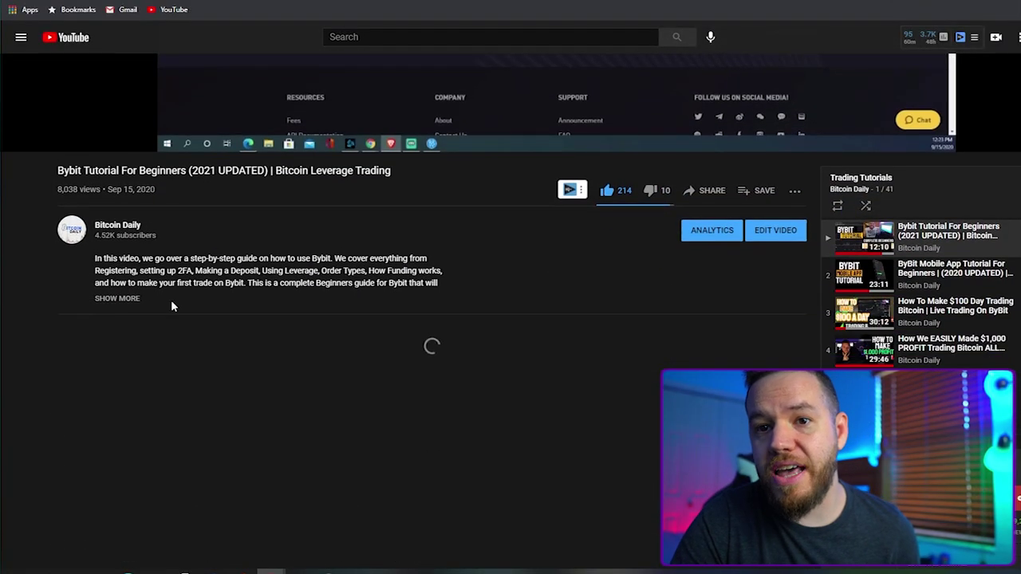
{"action": "left_click", "coordinate": [117, 298]}
{"action": "scroll", "coordinate": [296, 305], "scroll_direction": "down", "scroll_amount": 1}
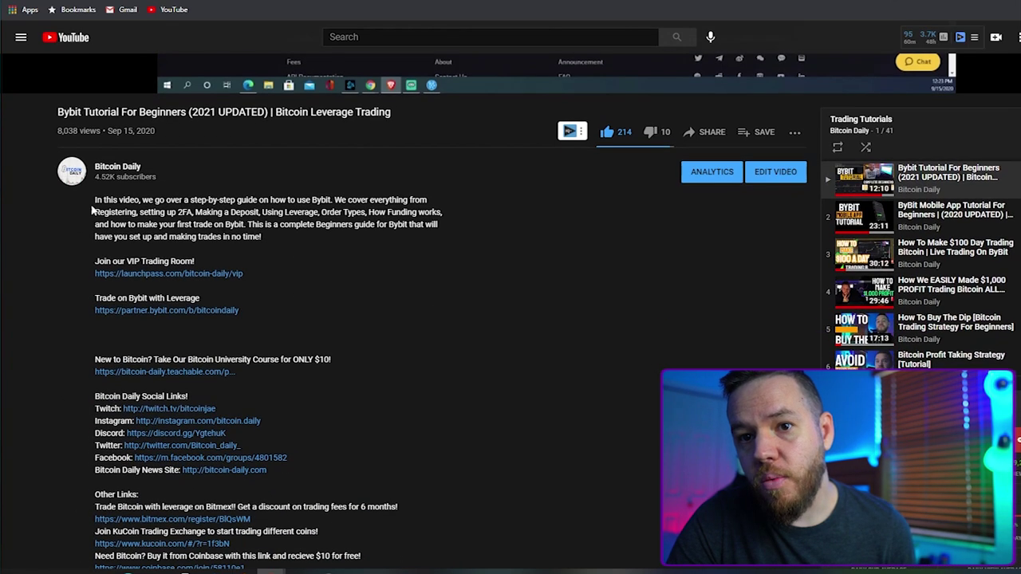
{"action": "left_click", "coordinate": [168, 311]}
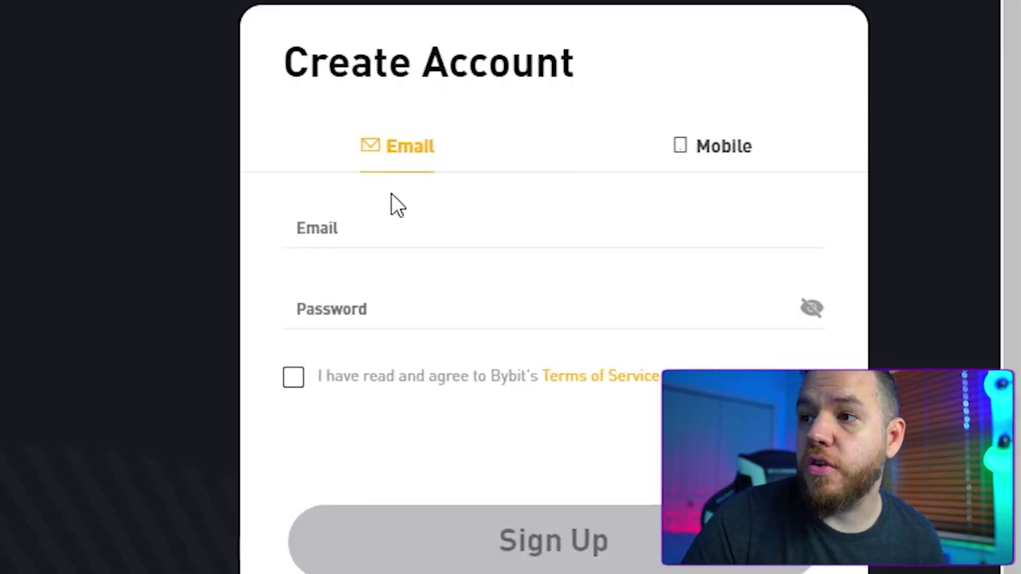
Check the mobile registration option, return to email registration, and agree to Bybit's Terms of Service
{"action": "left_click", "coordinate": [721, 151]}
{"action": "left_click", "coordinate": [413, 158]}
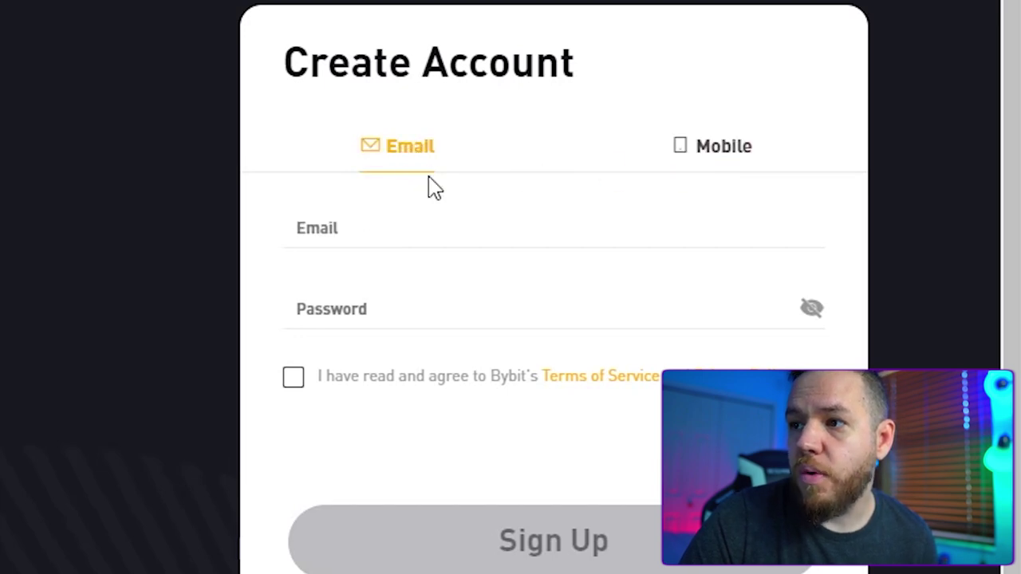
{"action": "left_click", "coordinate": [293, 381]}
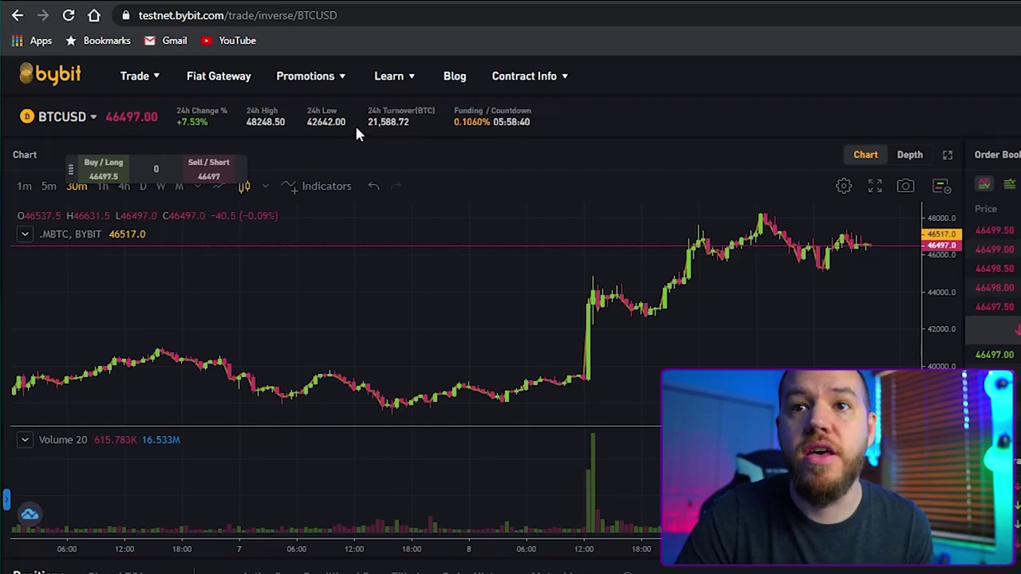
Open the Rewards Hub and review the rewards offered for new sign-ups
{"action": "mouse_move", "coordinate": [340, 85]}
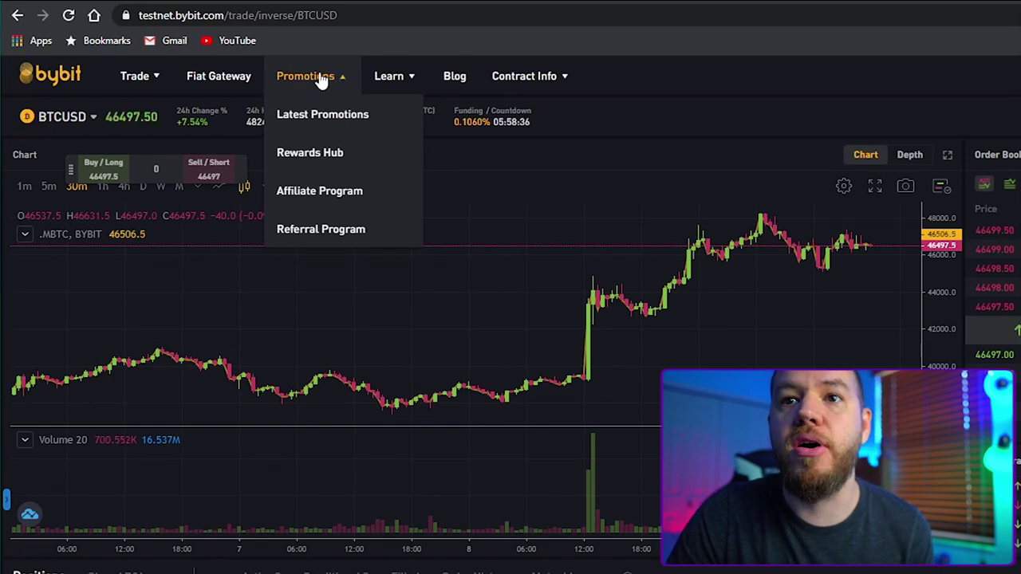
{"action": "left_click", "coordinate": [316, 154]}
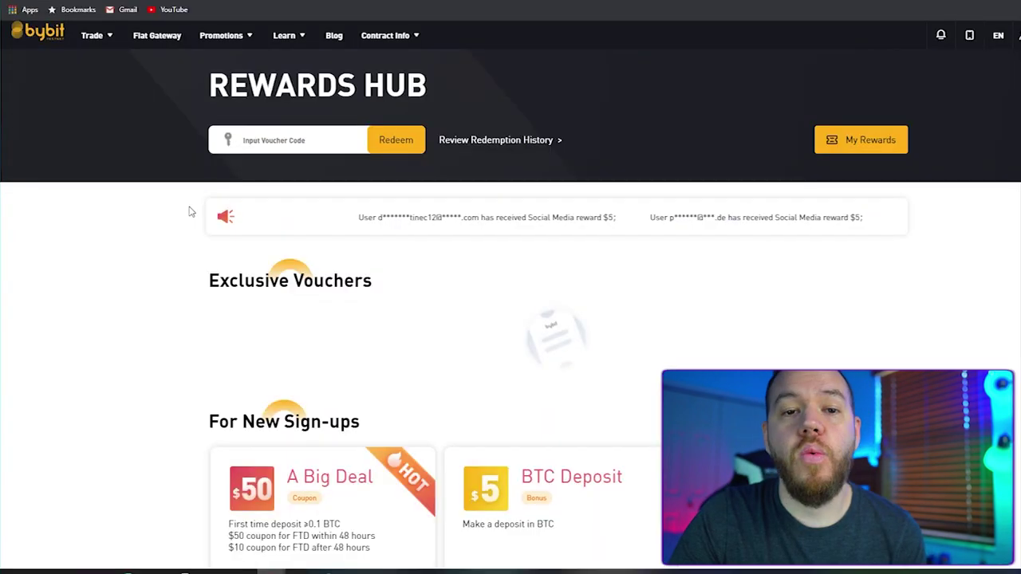
{"action": "scroll", "coordinate": [203, 216], "scroll_direction": "down", "scroll_amount": 3}
{"action": "scroll", "coordinate": [203, 215], "scroll_direction": "down", "scroll_amount": 1}
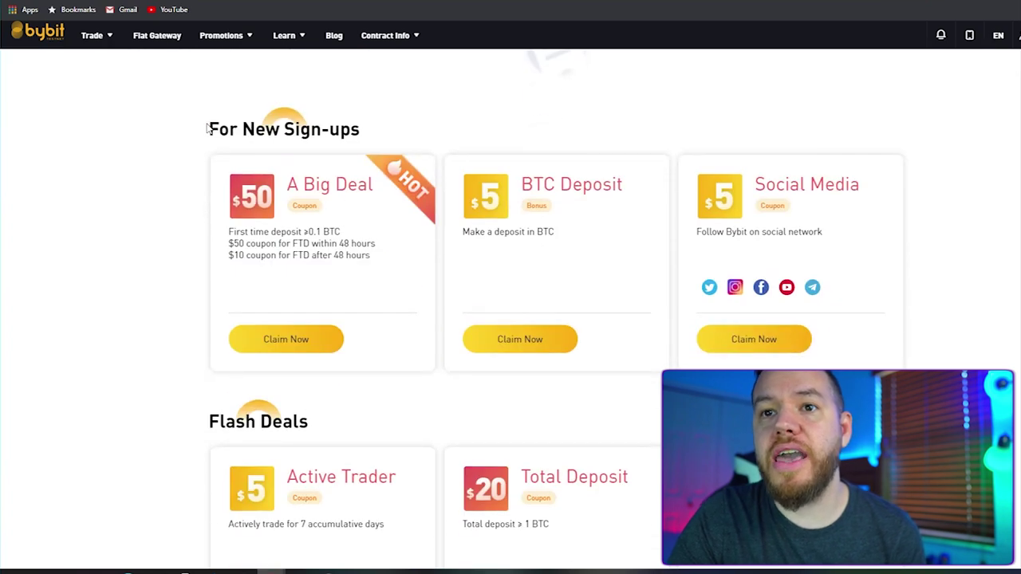
{"action": "scroll", "coordinate": [331, 138], "scroll_direction": "down", "scroll_amount": 1}
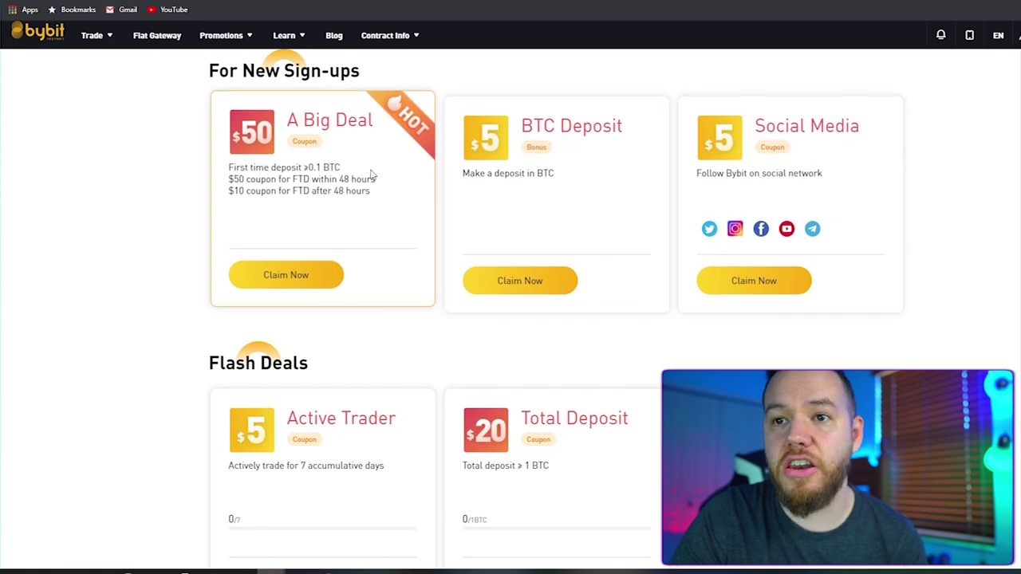
{"action": "scroll", "coordinate": [192, 173], "scroll_direction": "up", "scroll_amount": 5}
{"action": "scroll", "coordinate": [192, 163], "scroll_direction": "down", "scroll_amount": 3}
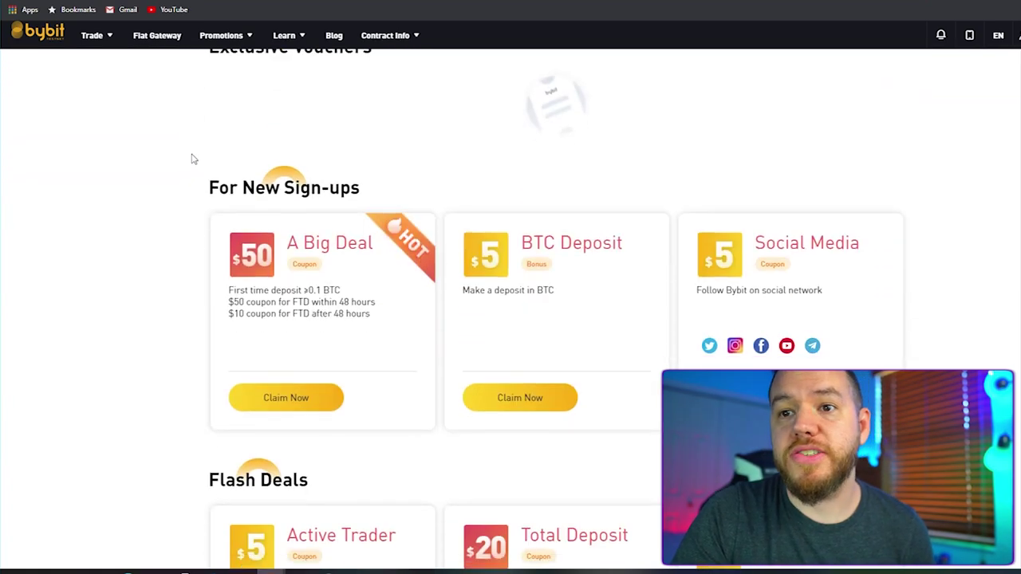
{"action": "scroll", "coordinate": [193, 155], "scroll_direction": "down", "scroll_amount": 2}
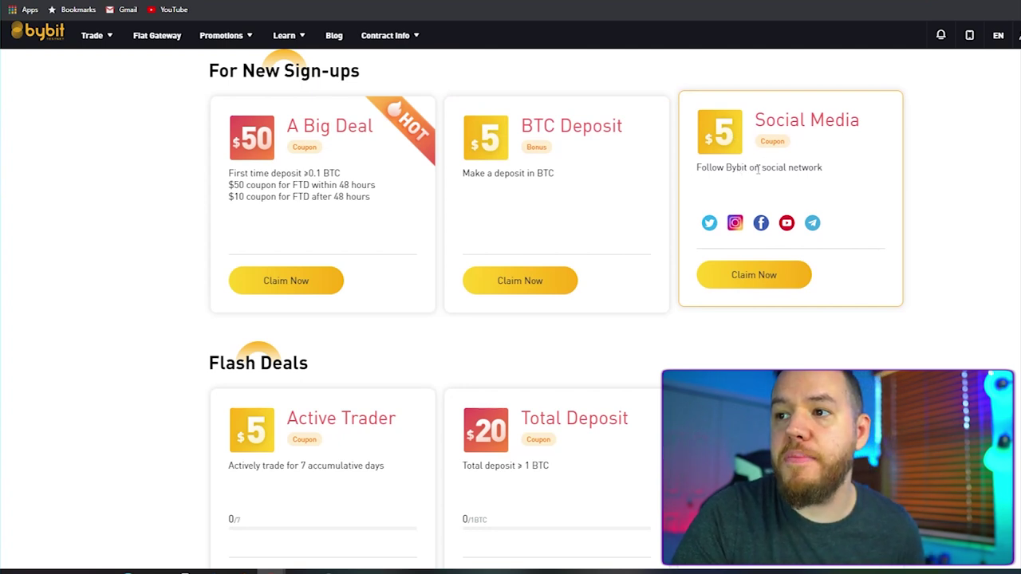
Try to claim the $50 A Big Deal coupon by going to the deposit, and the $5 Active Trader coupon
{"action": "left_click", "coordinate": [307, 283]}
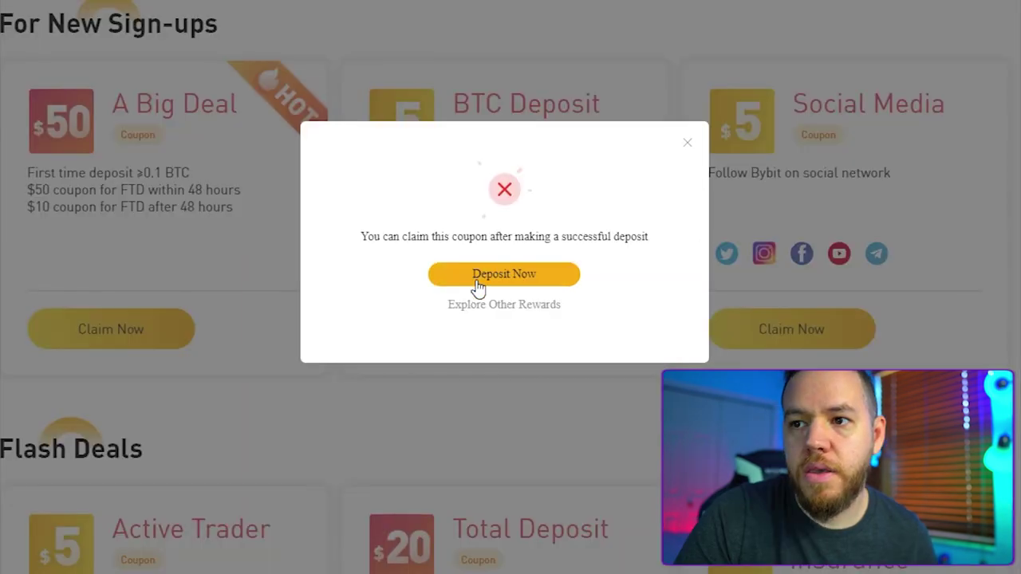
{"action": "left_click", "coordinate": [521, 274]}
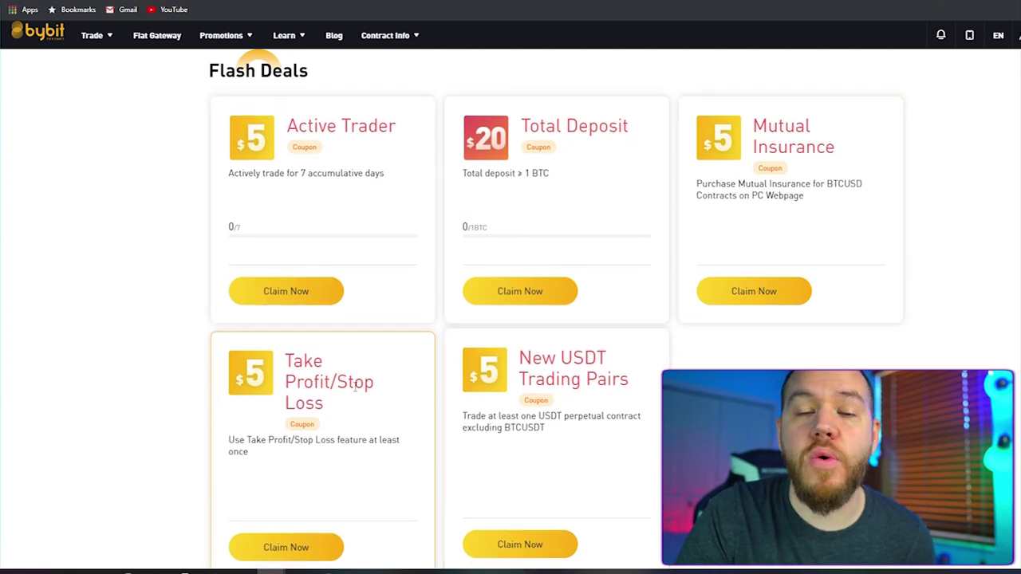
{"action": "left_click", "coordinate": [314, 282]}
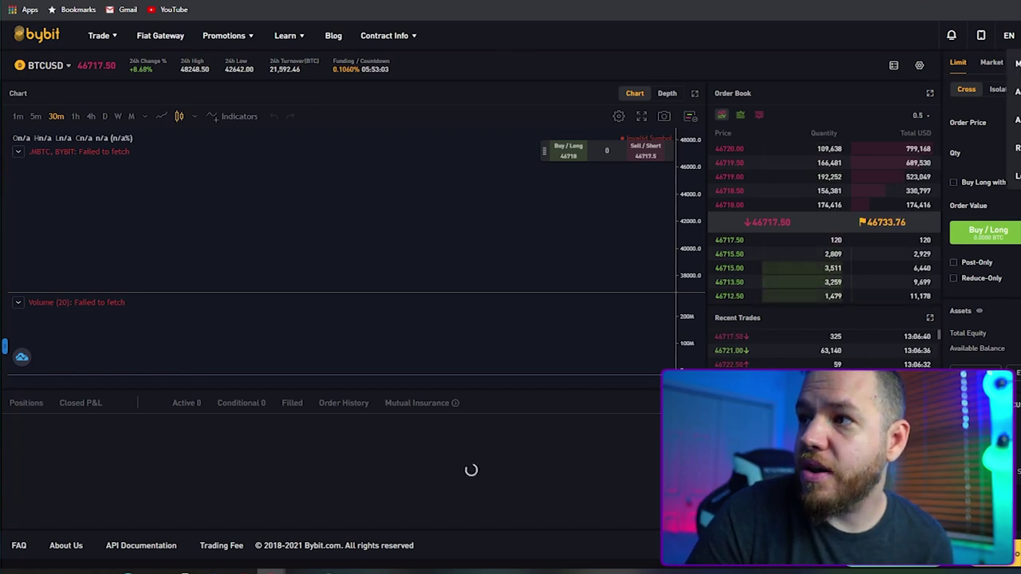
Open the account's assets page and copy the BTC deposit wallet address
{"action": "left_click", "coordinate": [1016, 63]}
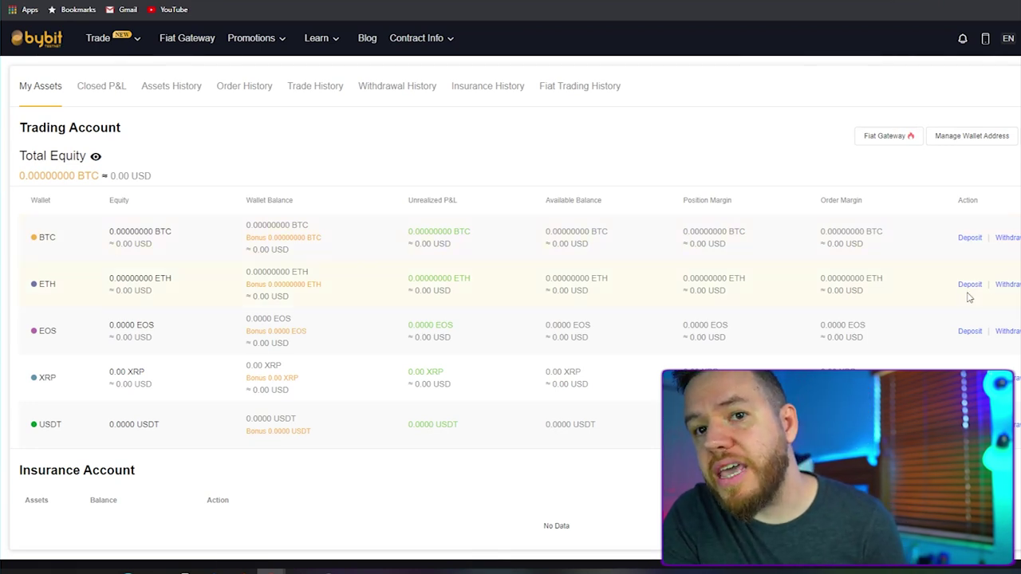
{"action": "left_click", "coordinate": [970, 239]}
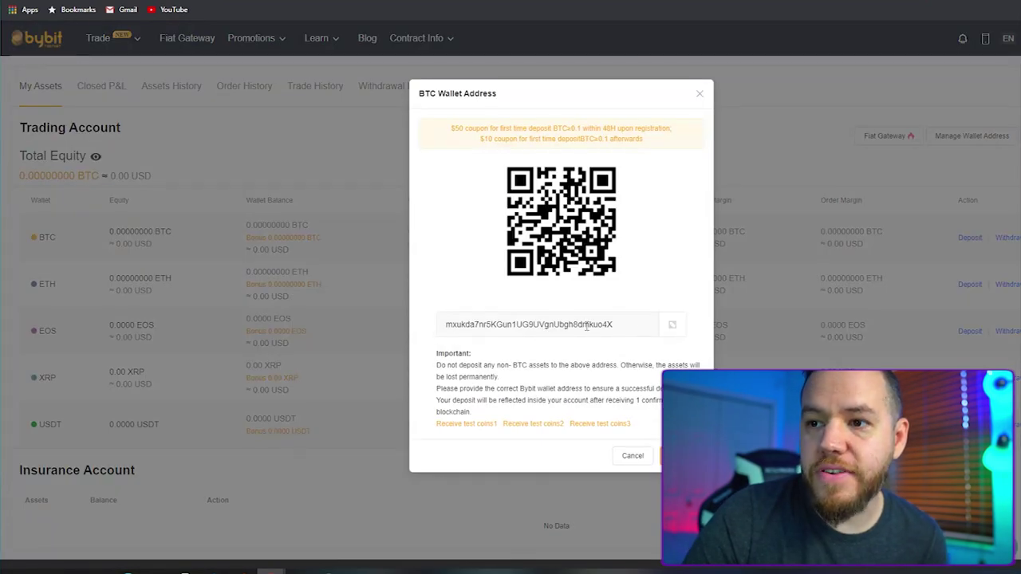
{"action": "left_click", "coordinate": [674, 325]}
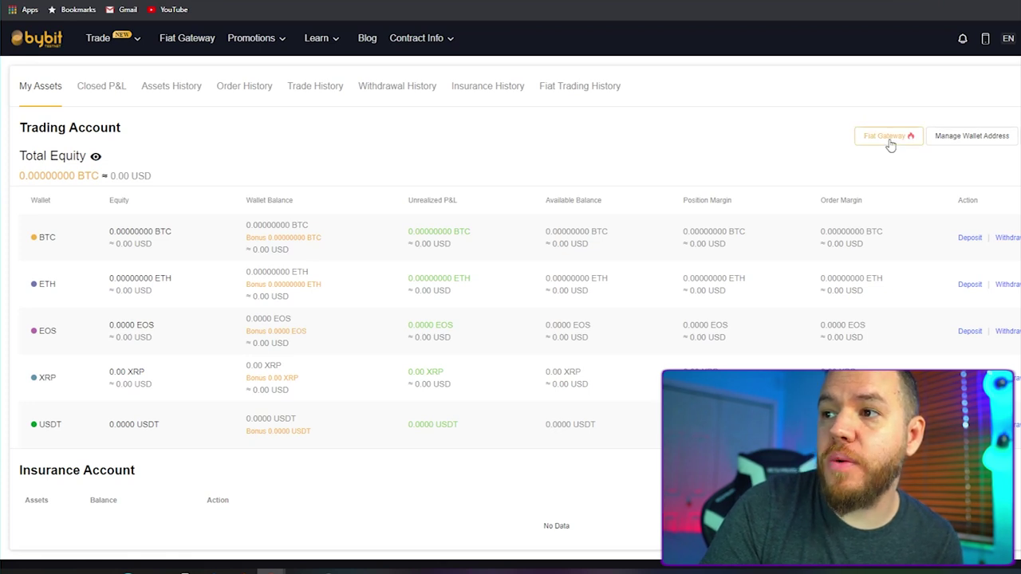
Open the Fiat Gateway from the assets page and view the form for buying BTC with fiat
{"action": "left_click", "coordinate": [888, 139]}
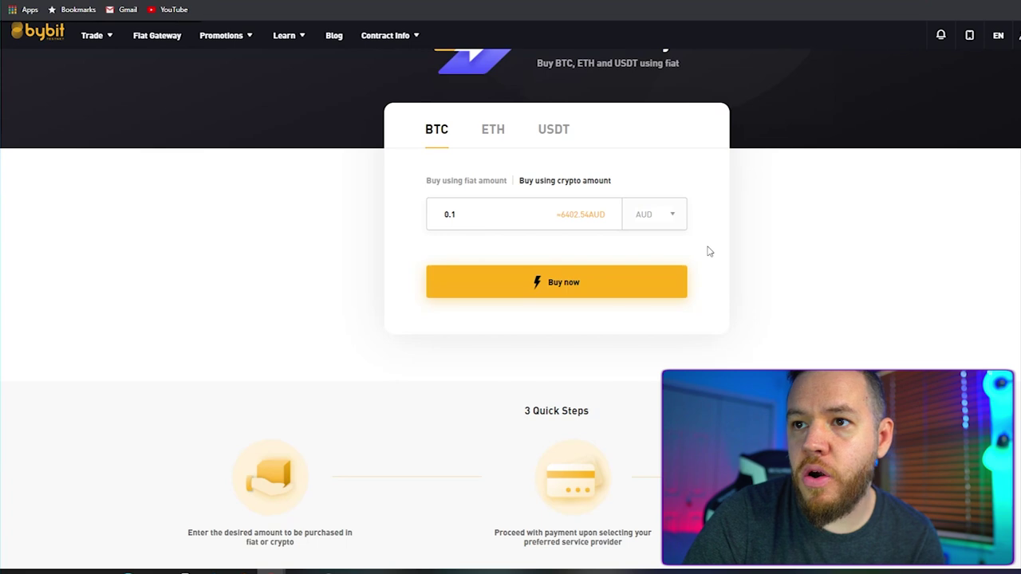
{"action": "scroll", "coordinate": [297, 174], "scroll_direction": "up", "scroll_amount": 1}
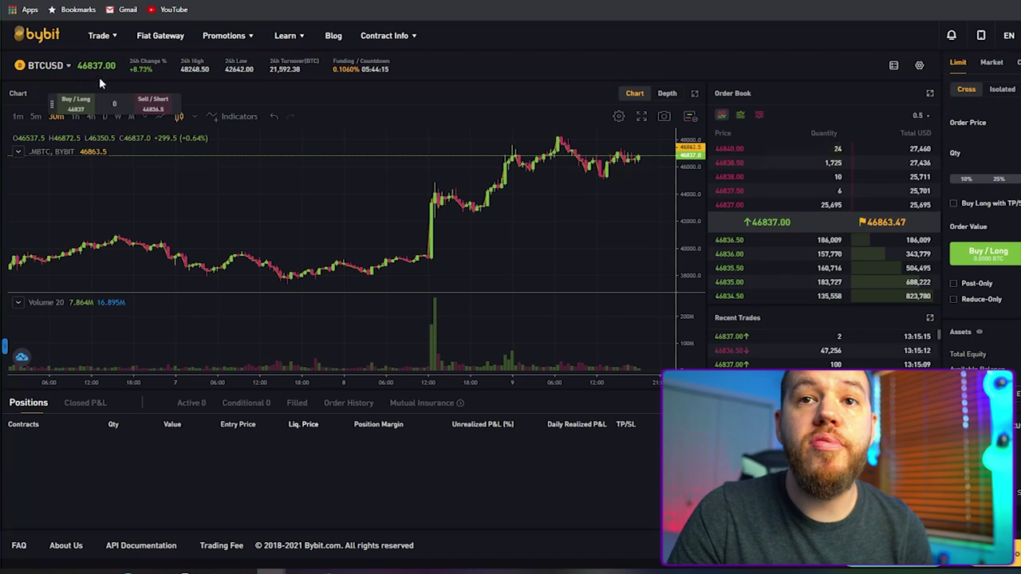
Open the BTCUSD inverse perpetual market and switch to the ETHUSD inverse perpetual market
{"action": "mouse_move", "coordinate": [110, 39]}
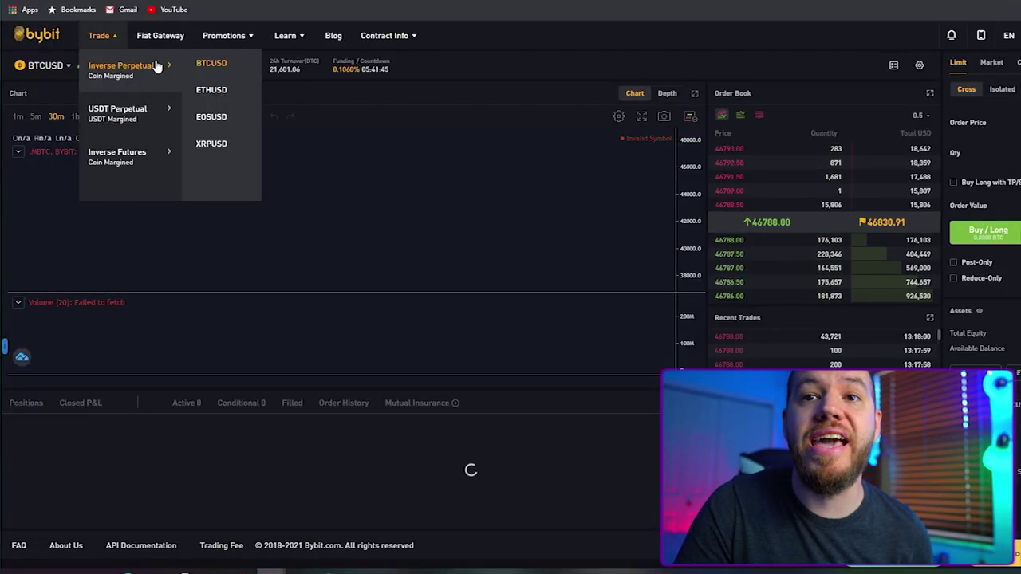
{"action": "left_click", "coordinate": [212, 63]}
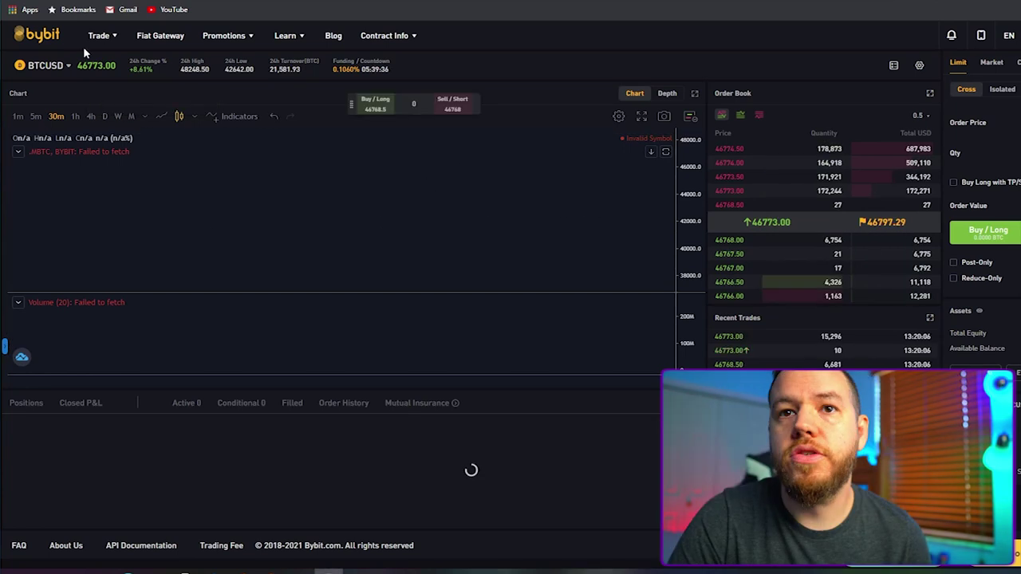
{"action": "mouse_move", "coordinate": [112, 36]}
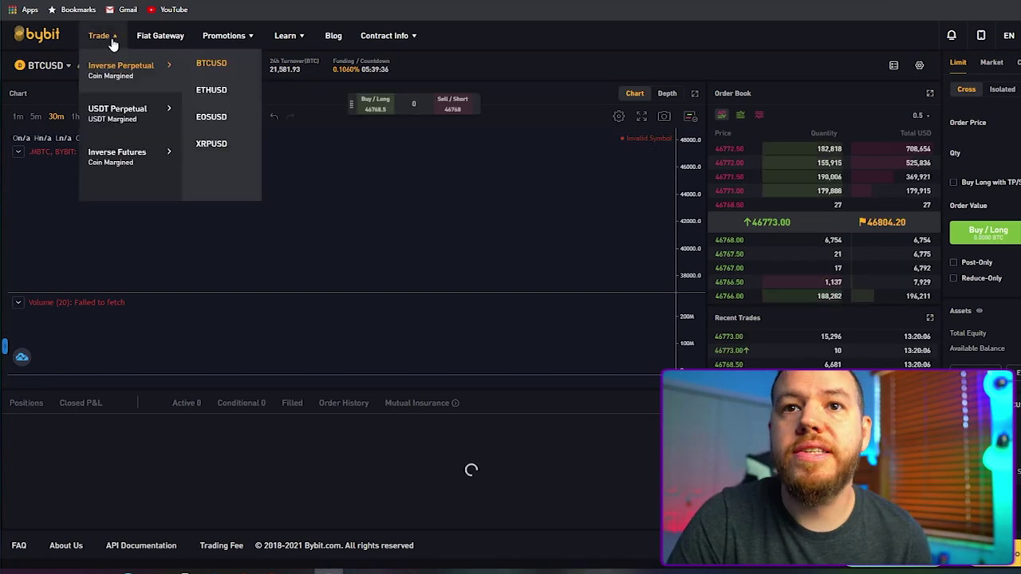
{"action": "left_click", "coordinate": [212, 89]}
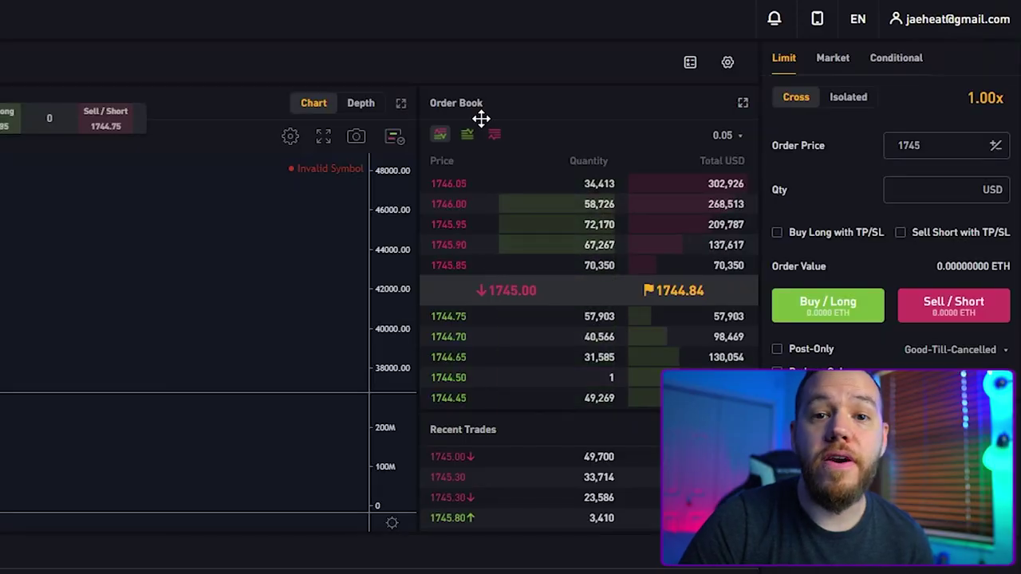
Set up a coin exchange from BTC to ETH using 100% of the available balance
{"action": "mouse_move", "coordinate": [957, 25]}
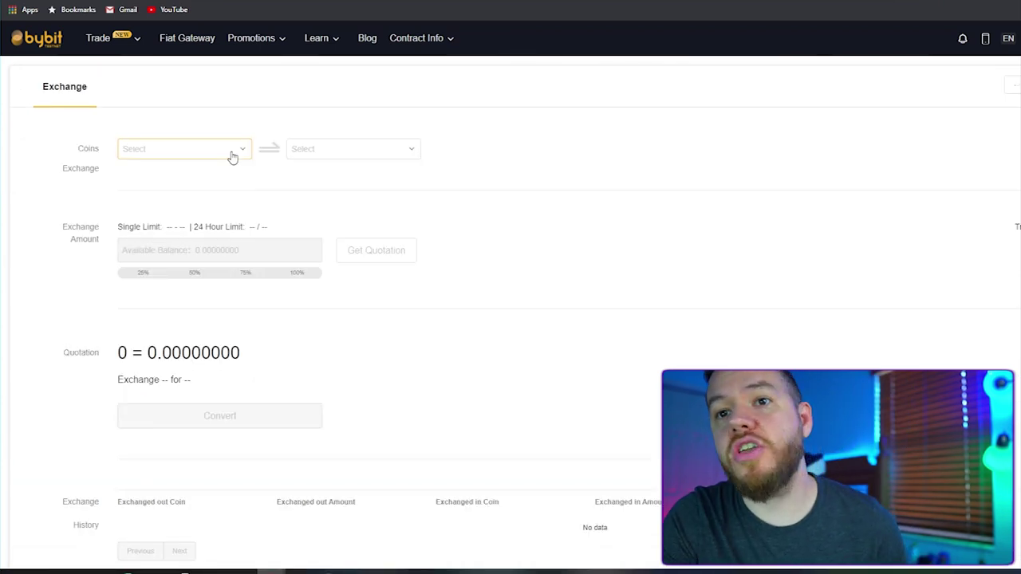
{"action": "left_click", "coordinate": [232, 158]}
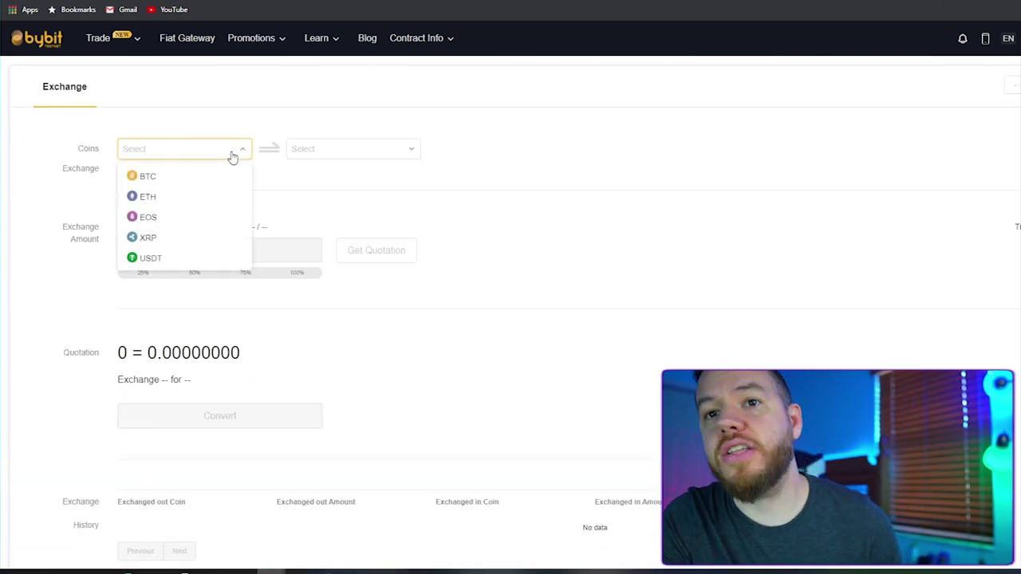
{"action": "left_click", "coordinate": [155, 178]}
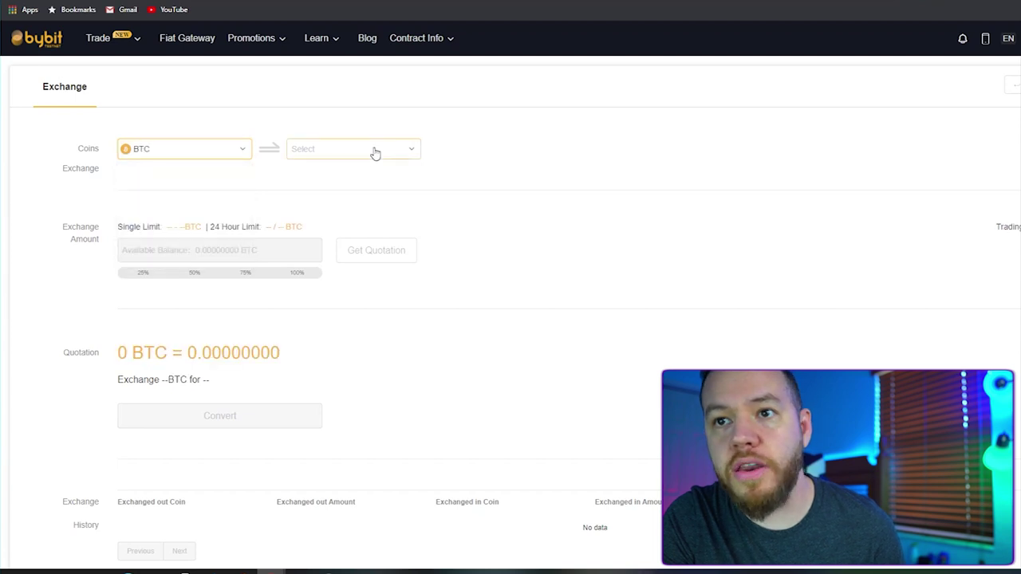
{"action": "left_click", "coordinate": [331, 178]}
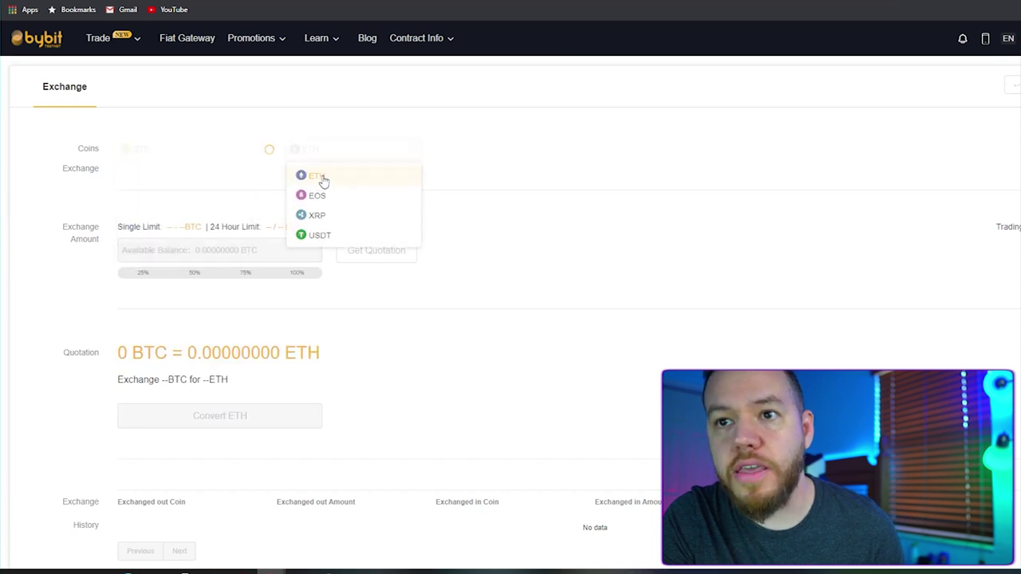
{"action": "left_click", "coordinate": [199, 275]}
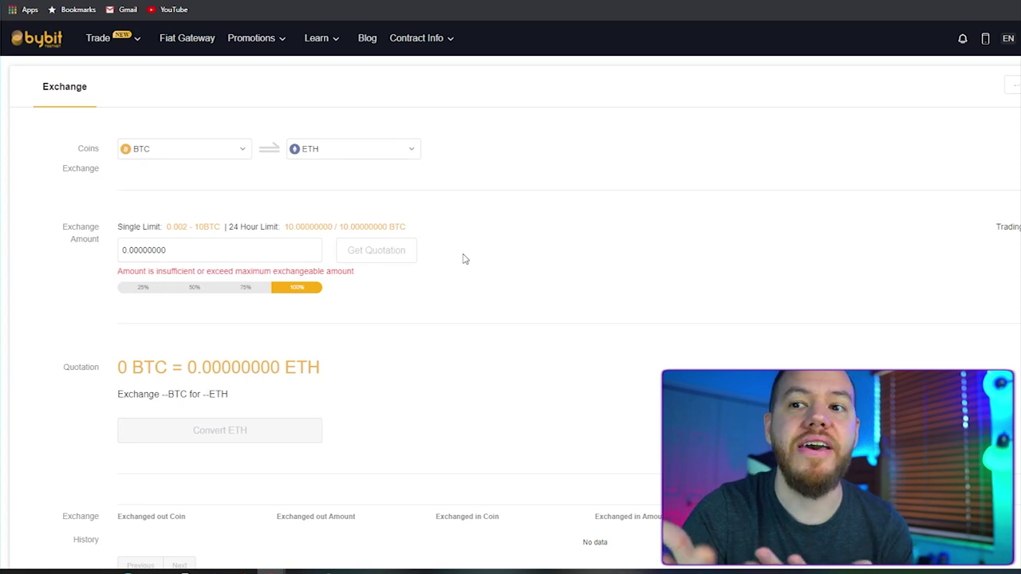
{"action": "scroll", "coordinate": [463, 258], "scroll_direction": "down", "scroll_amount": 2}
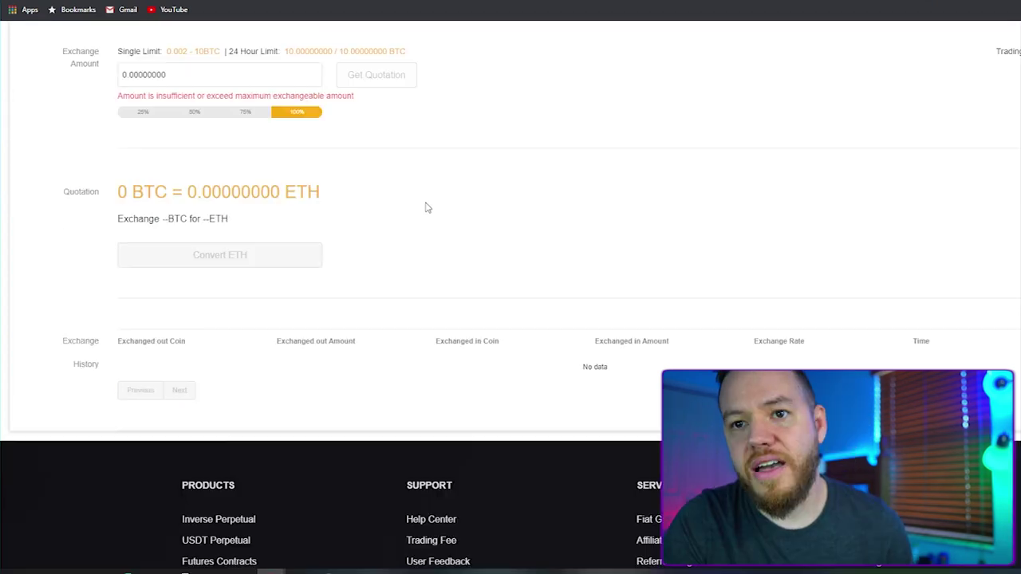
{"action": "scroll", "coordinate": [423, 205], "scroll_direction": "up", "scroll_amount": 1}
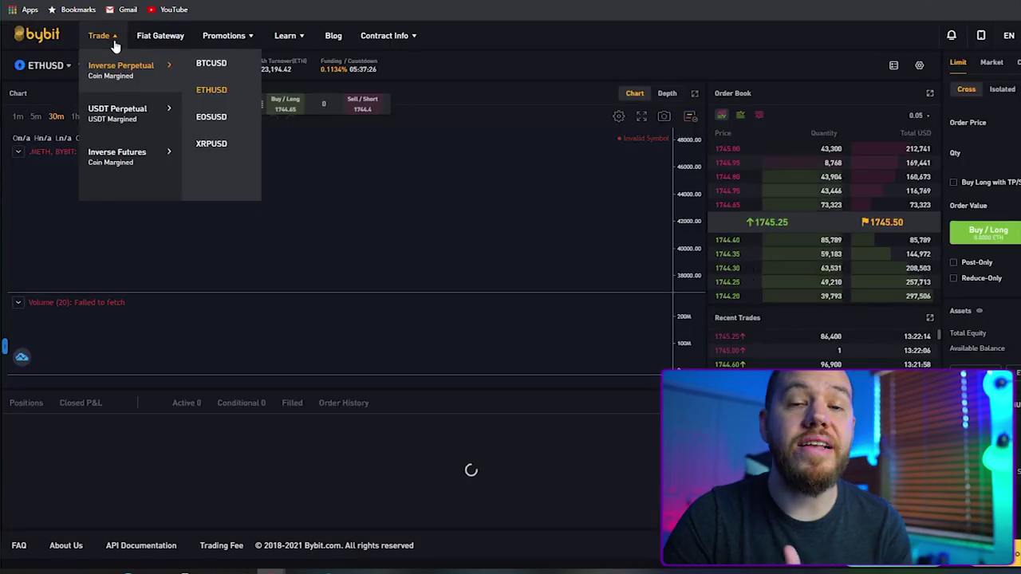
Open the BTCUSDT market under USDT Perpetual and view the other USDT-margined pairs
{"action": "mouse_move", "coordinate": [120, 108]}
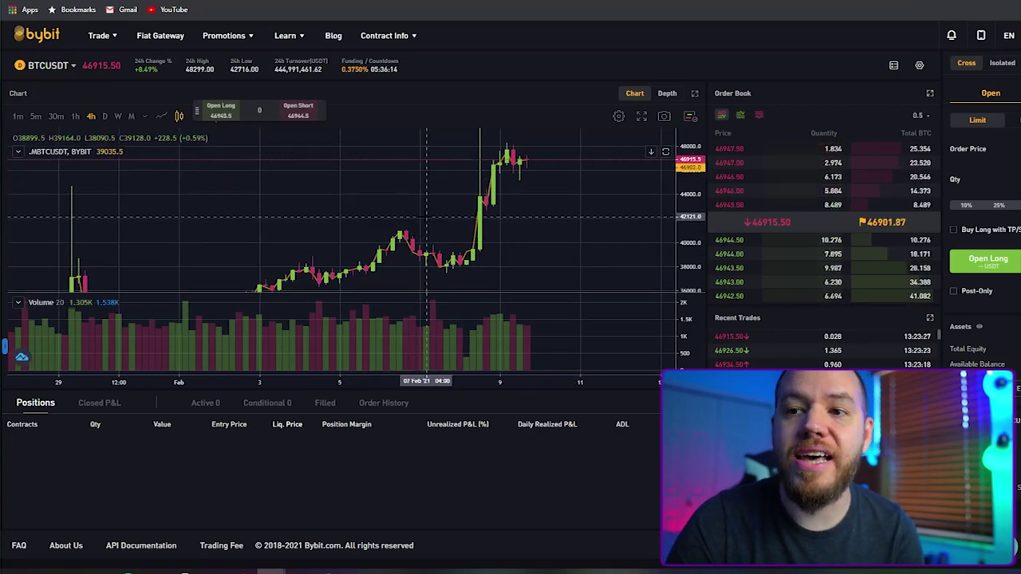
{"action": "mouse_move", "coordinate": [112, 42]}
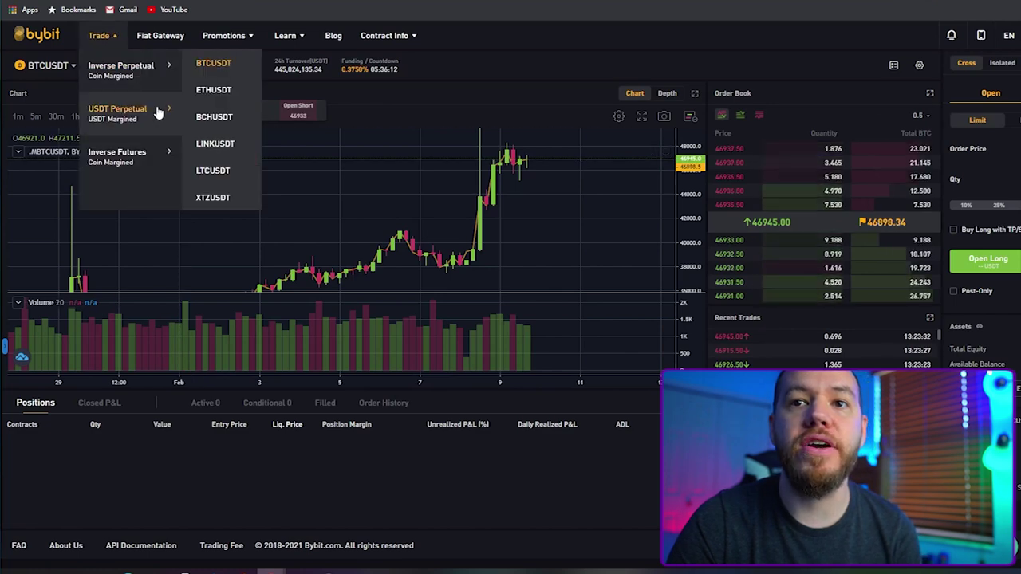
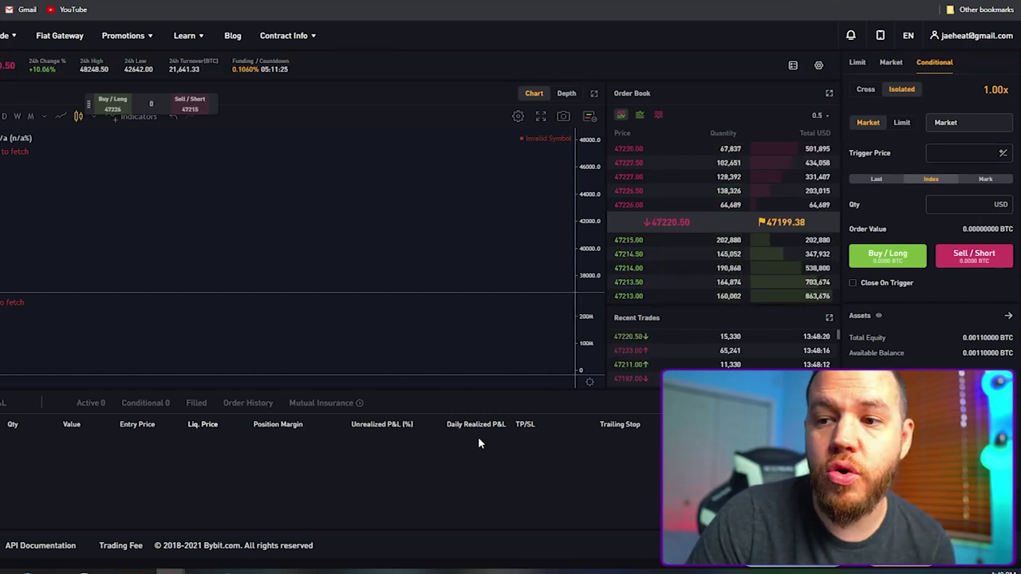
Choose Isolated margin mode for the conditional market order
{"action": "mouse_move", "coordinate": [471, 436]}
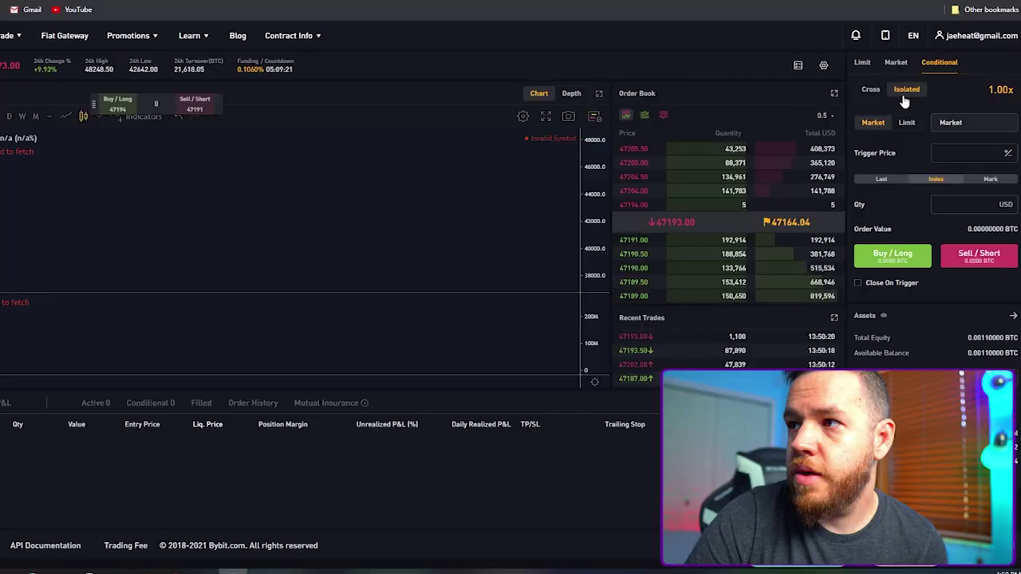
{"action": "left_click", "coordinate": [909, 91]}
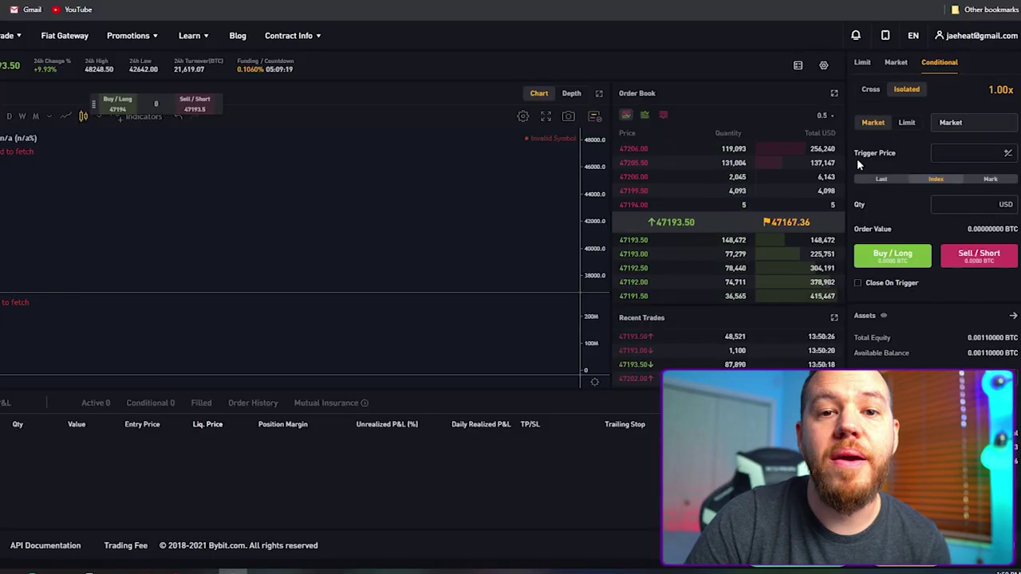
Place a conditional market Buy/Long order with 10x isolated leverage, a Last trigger price of 47150 and a quantity of 4 USD
{"action": "mouse_move", "coordinate": [939, 71]}
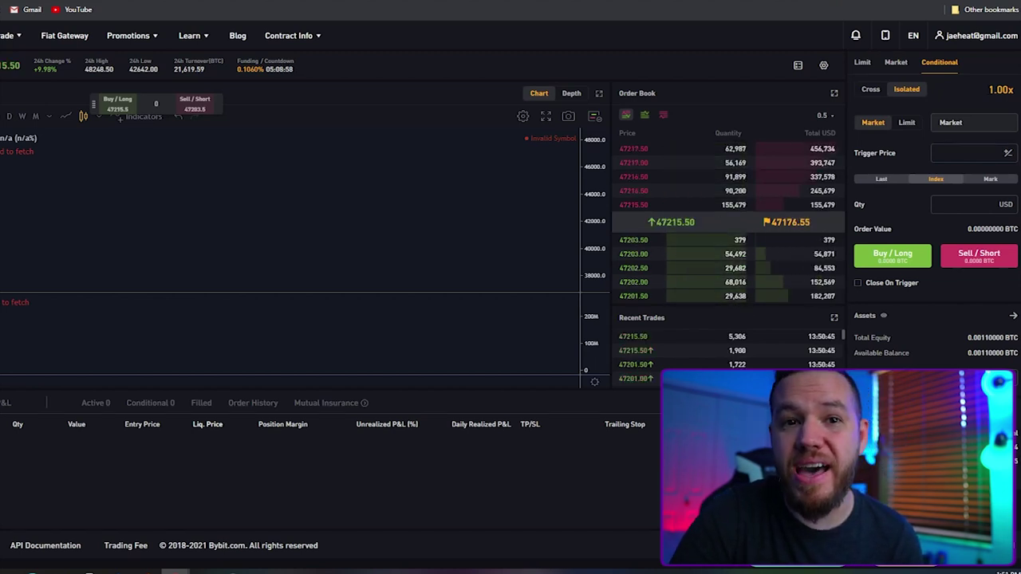
{"action": "left_click", "coordinate": [969, 152]}
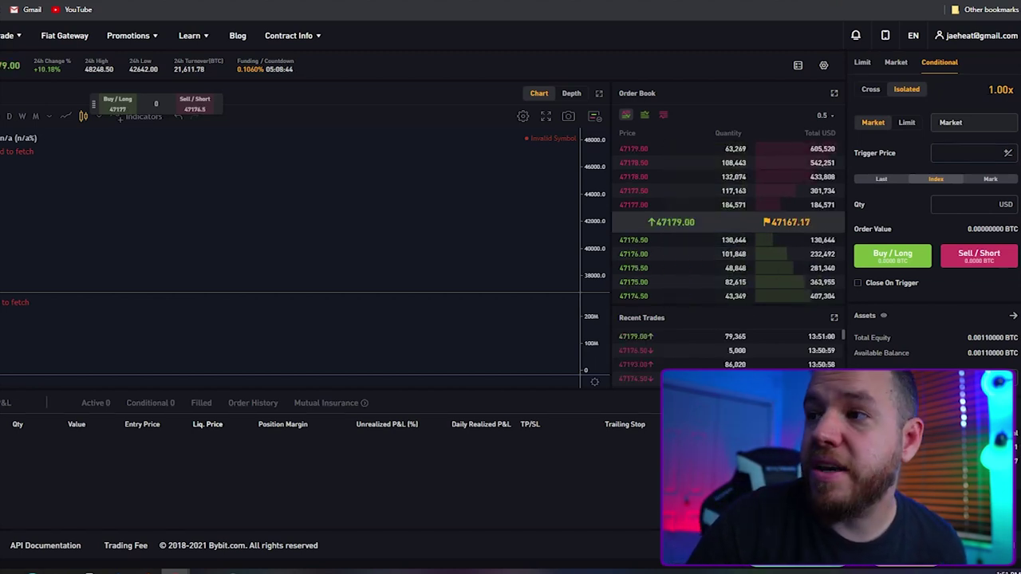
{"action": "type", "text": "47150"}
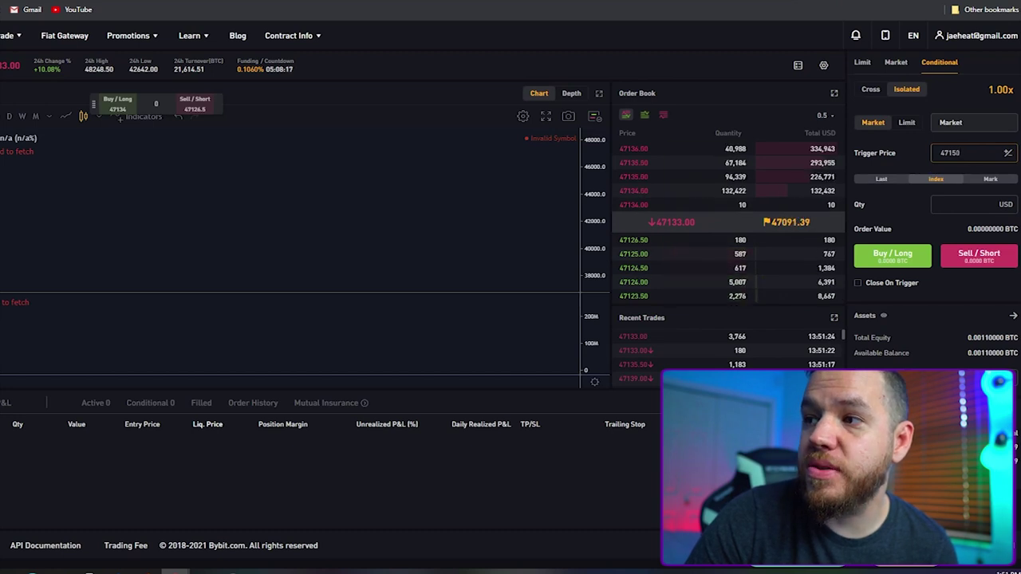
{"action": "key", "text": "Tab"}
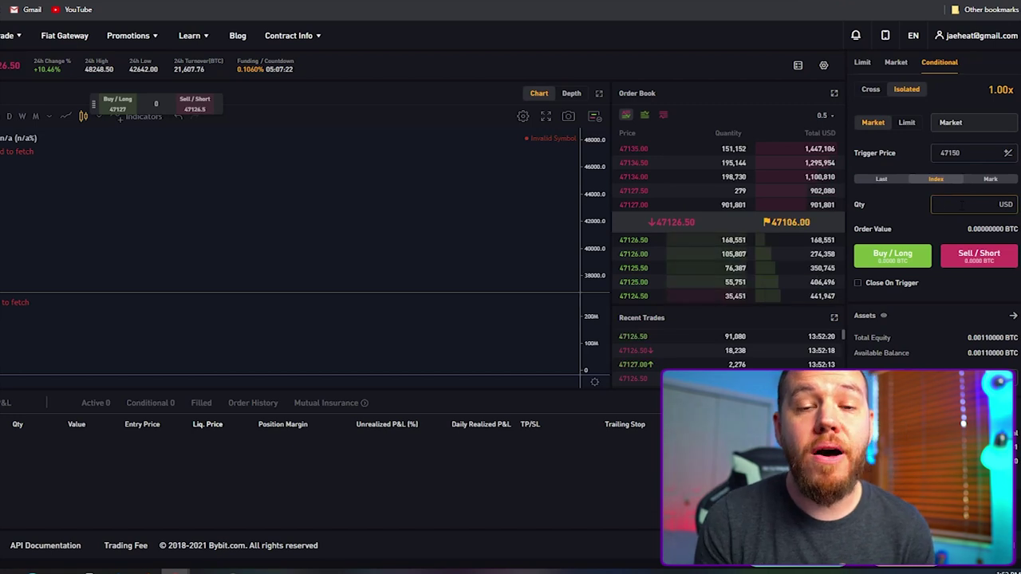
{"action": "type", "text": "4"}
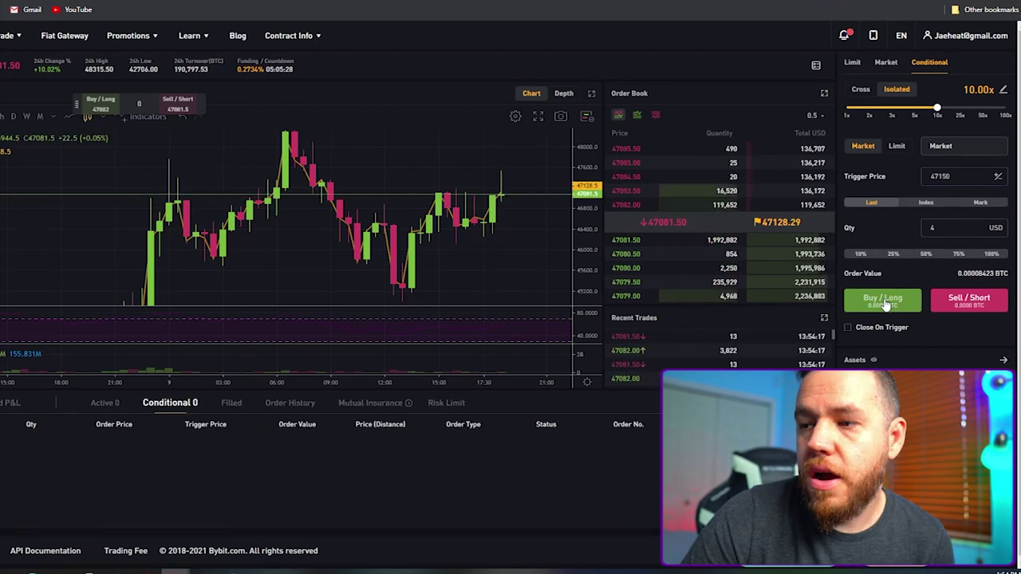
{"action": "left_click", "coordinate": [884, 302]}
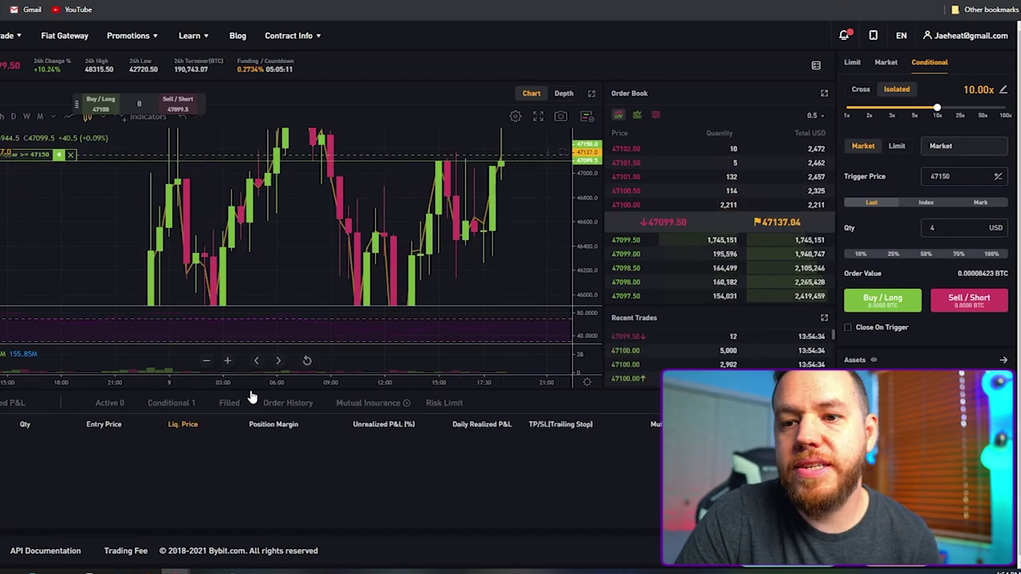
Review the pending conditional order's quantity and trigger price
{"action": "left_click", "coordinate": [163, 404]}
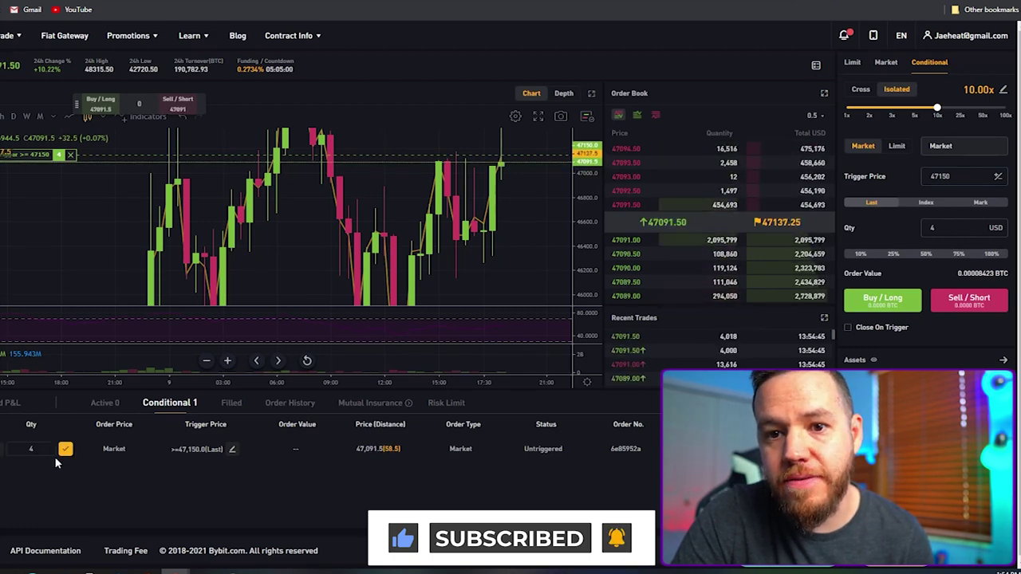
{"action": "left_click", "coordinate": [169, 451]}
{"action": "left_click", "coordinate": [162, 449]}
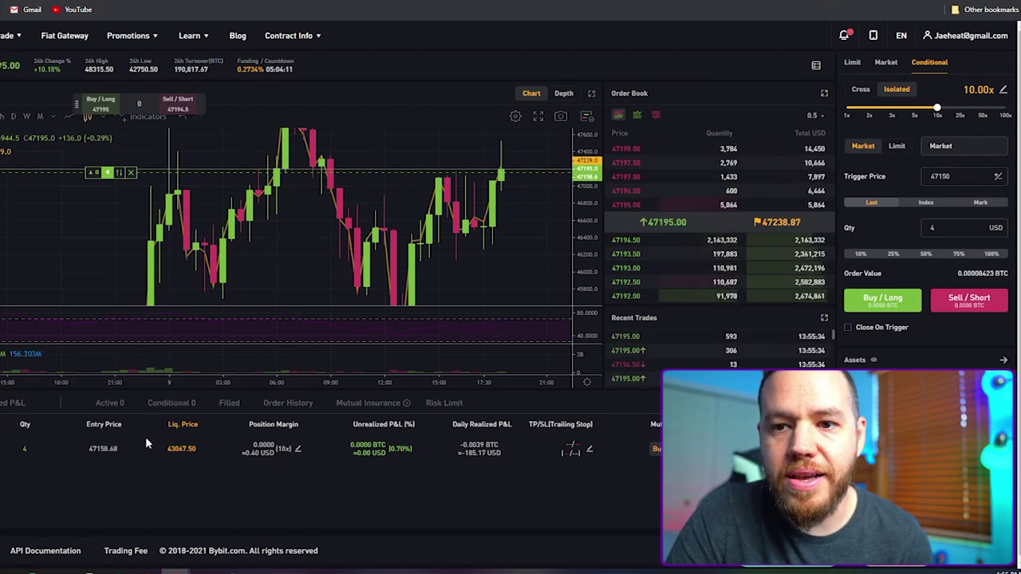
Examine the open position's liquidation price, position margin, unrealized P&L and daily realized P&L
{"action": "mouse_move", "coordinate": [177, 427]}
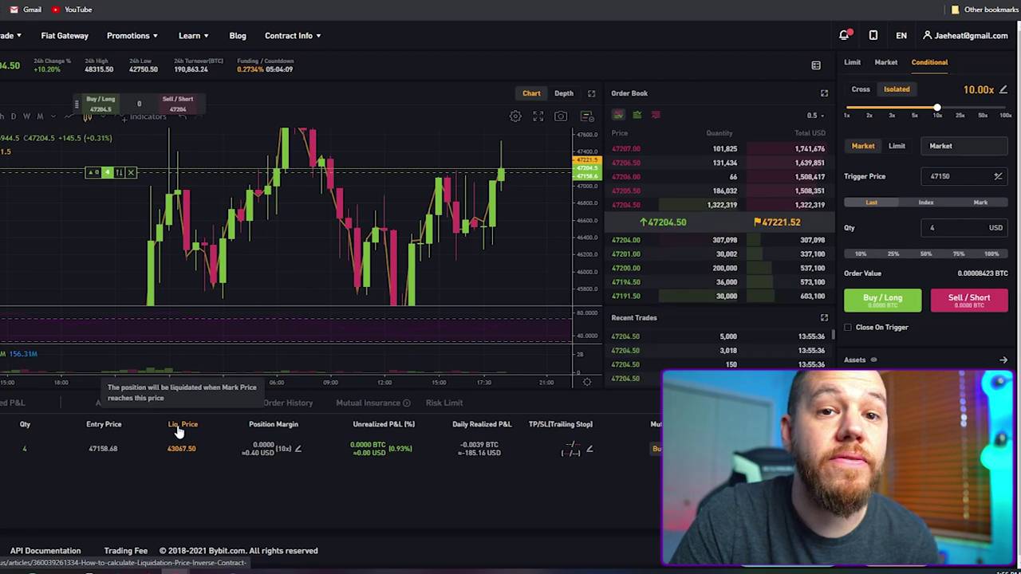
{"action": "mouse_move", "coordinate": [281, 431]}
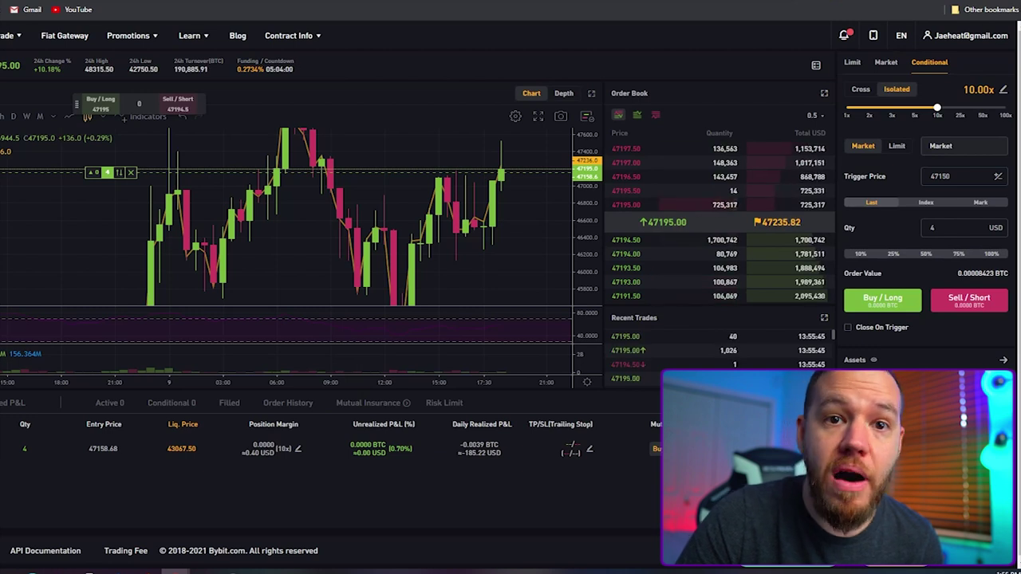
{"action": "mouse_move", "coordinate": [387, 429]}
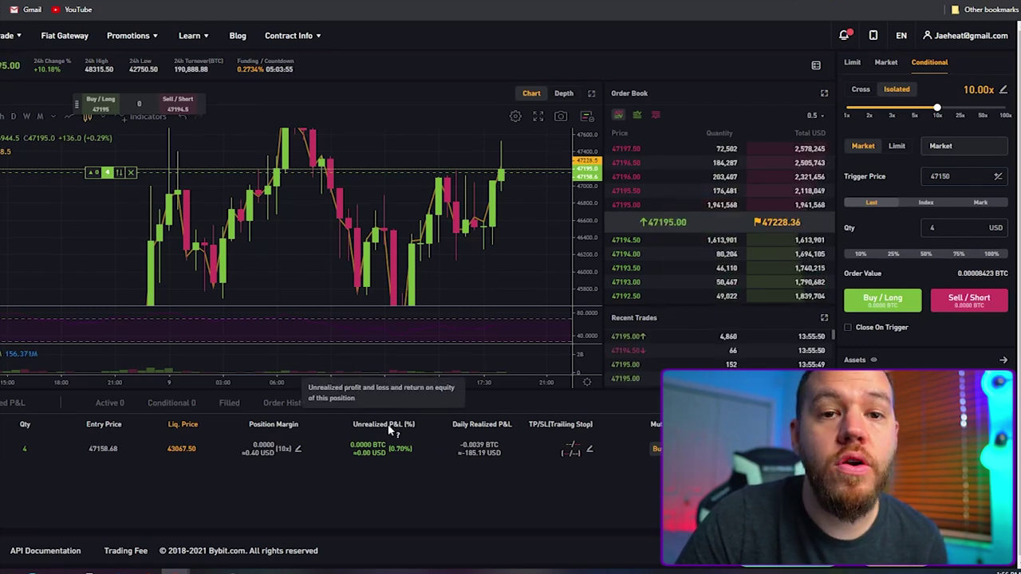
{"action": "mouse_move", "coordinate": [465, 431]}
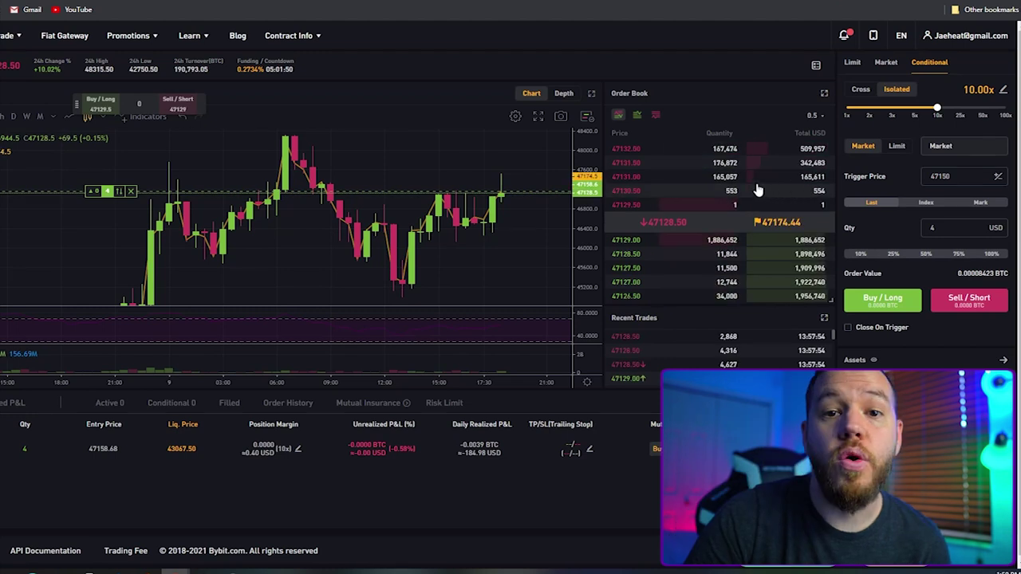
Place and confirm a conditional market Sell/Short stop order with trigger price 46999, quantity 4 USD and Close On Trigger enabled
{"action": "left_click", "coordinate": [864, 148]}
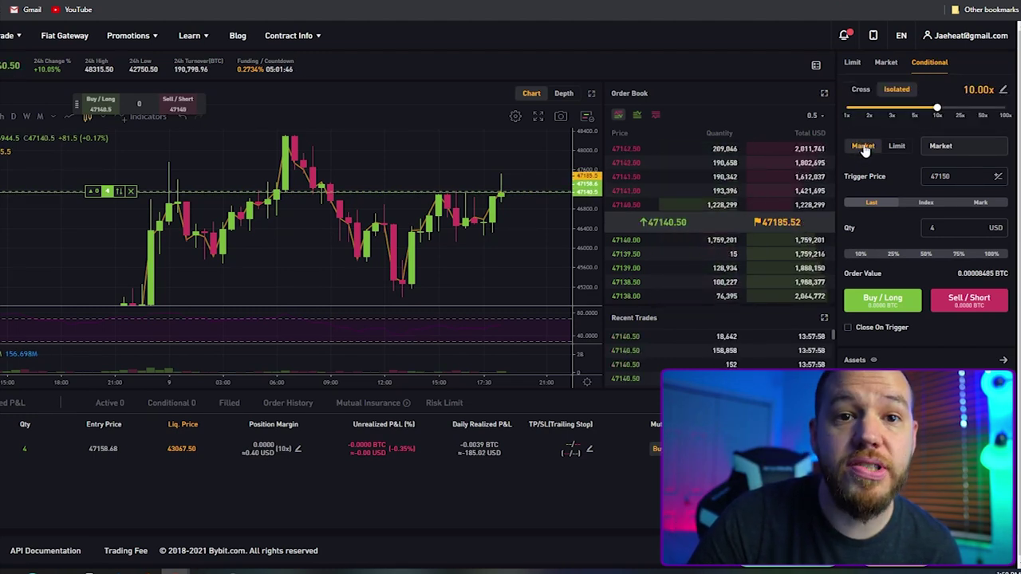
{"action": "left_click", "coordinate": [962, 169]}
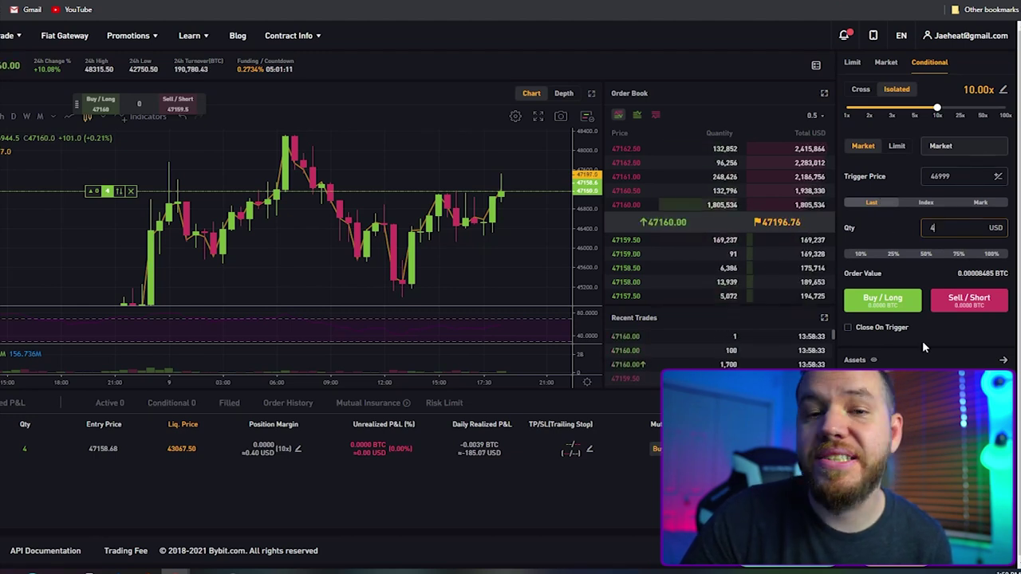
{"action": "mouse_move", "coordinate": [849, 333]}
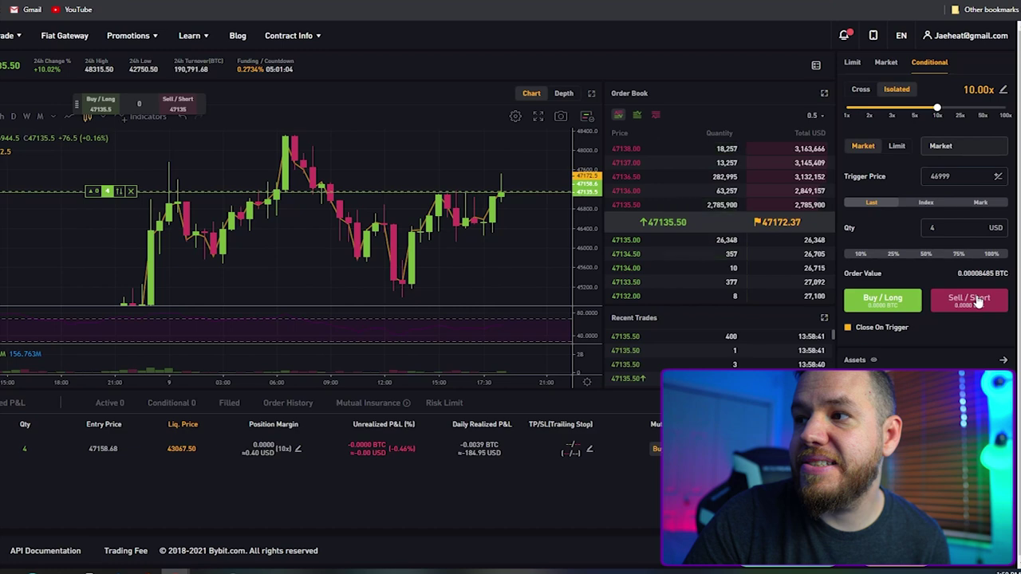
{"action": "left_click", "coordinate": [978, 301]}
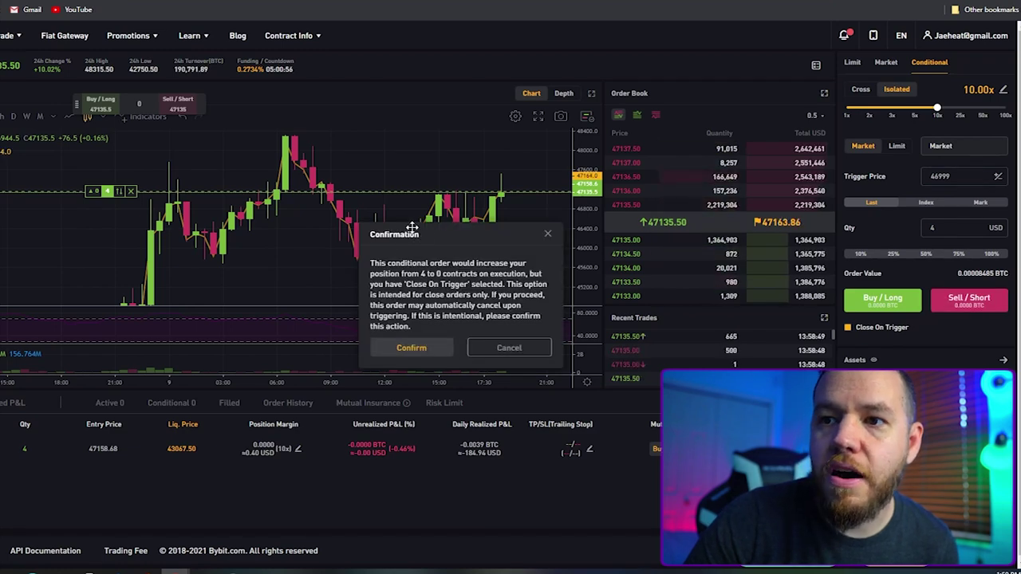
{"action": "left_click", "coordinate": [412, 349]}
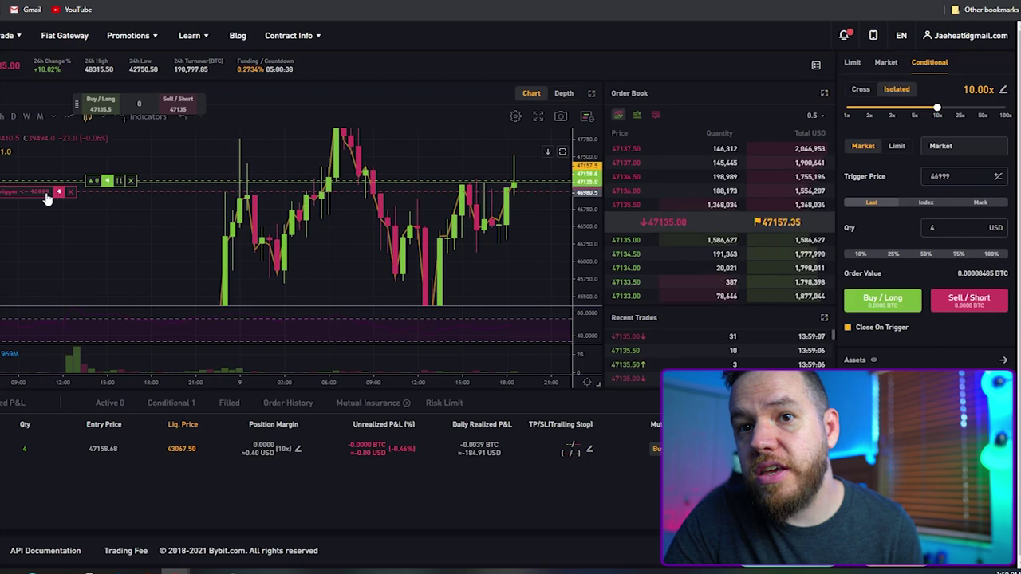
Reposition the conditional sell order's trigger line on the chart to 46110, 46926.5 and finally 46973
{"action": "left_click_drag", "start_coordinate": [46, 199], "coordinate": [56, 254]}
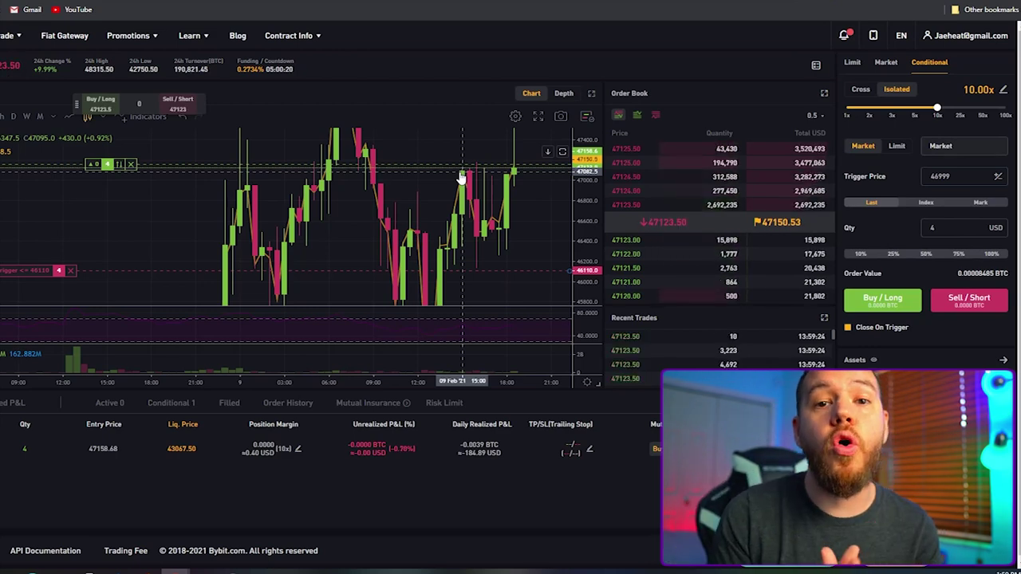
{"action": "left_click_drag", "start_coordinate": [40, 274], "coordinate": [56, 210]}
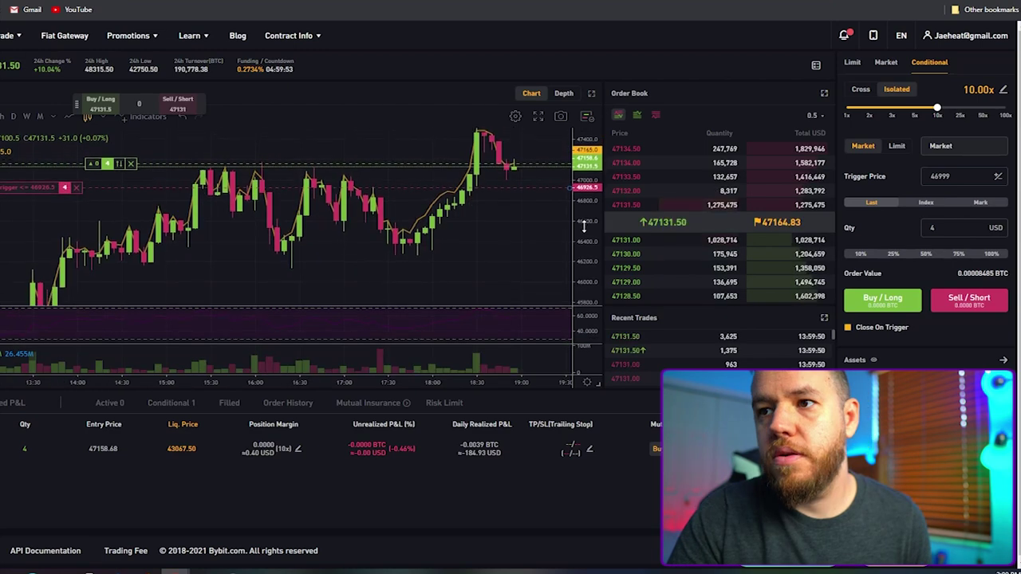
{"action": "scroll", "coordinate": [514, 261], "scroll_direction": "up", "scroll_amount": 2}
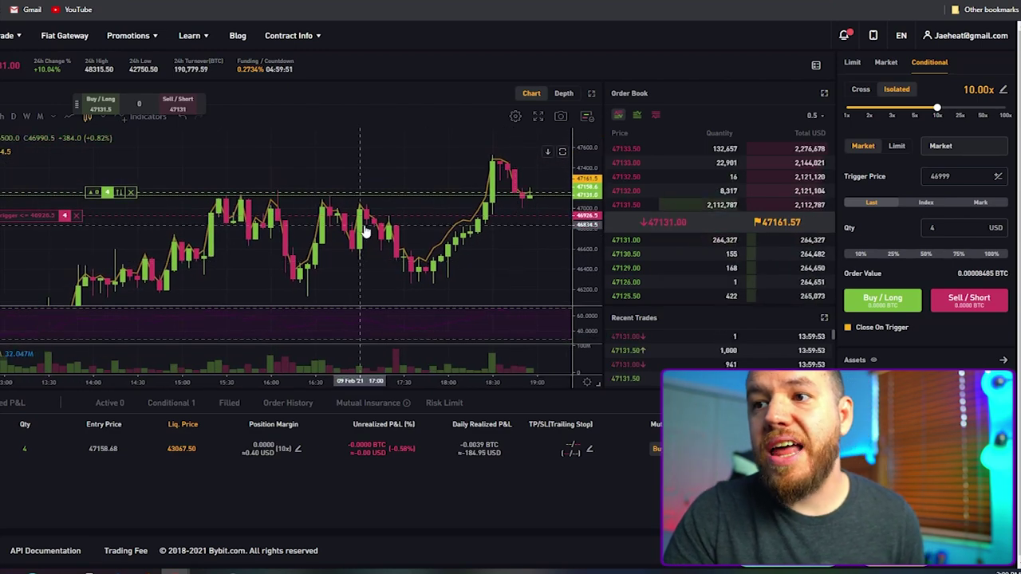
{"action": "left_click_drag", "start_coordinate": [42, 222], "coordinate": [44, 212]}
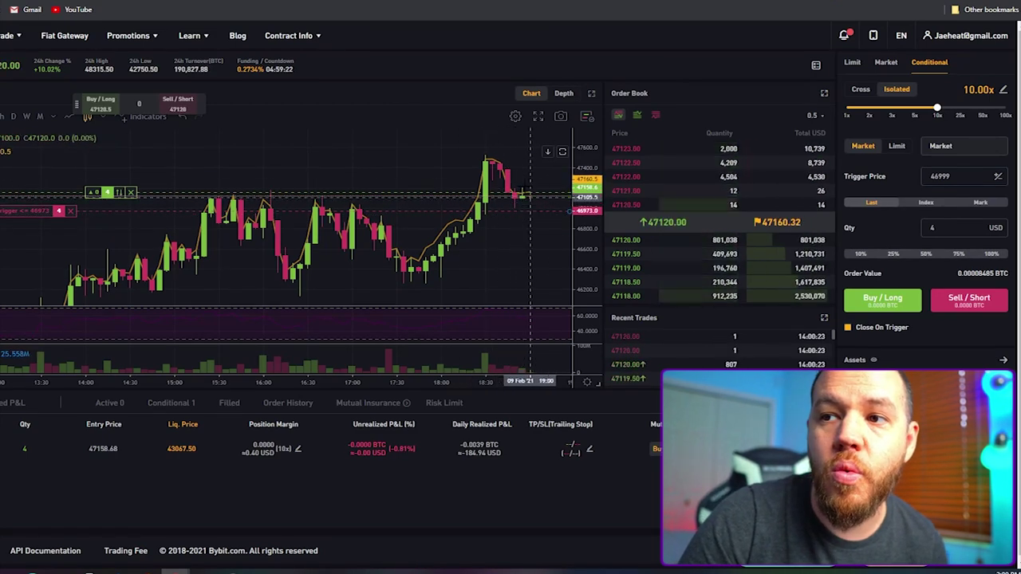
Set up a Reduce-Only limit Sell/Short order at 47200 for a quantity of 1 USD
{"action": "mouse_move", "coordinate": [778, 231]}
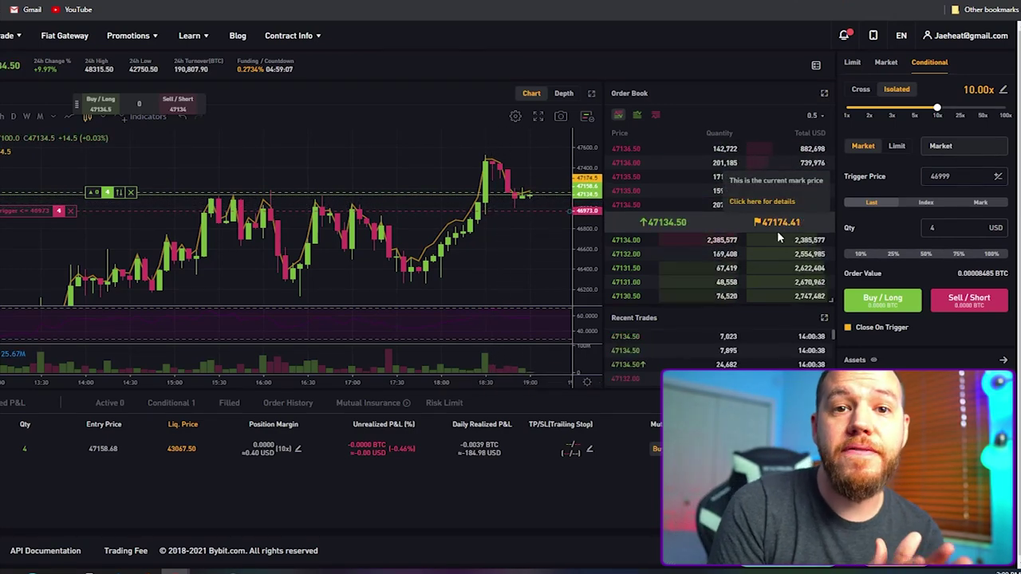
{"action": "mouse_move", "coordinate": [929, 64]}
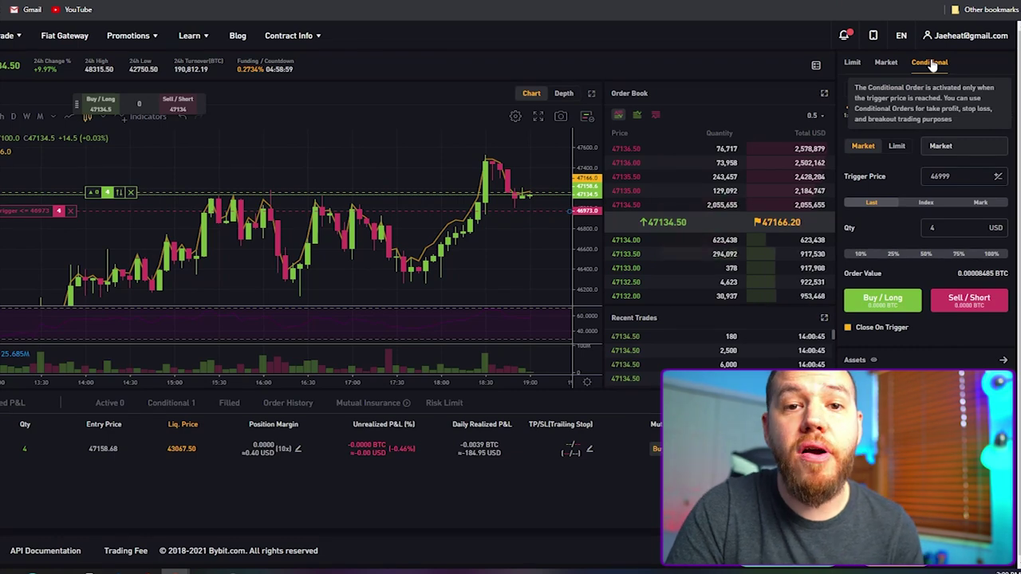
{"action": "left_click", "coordinate": [851, 63]}
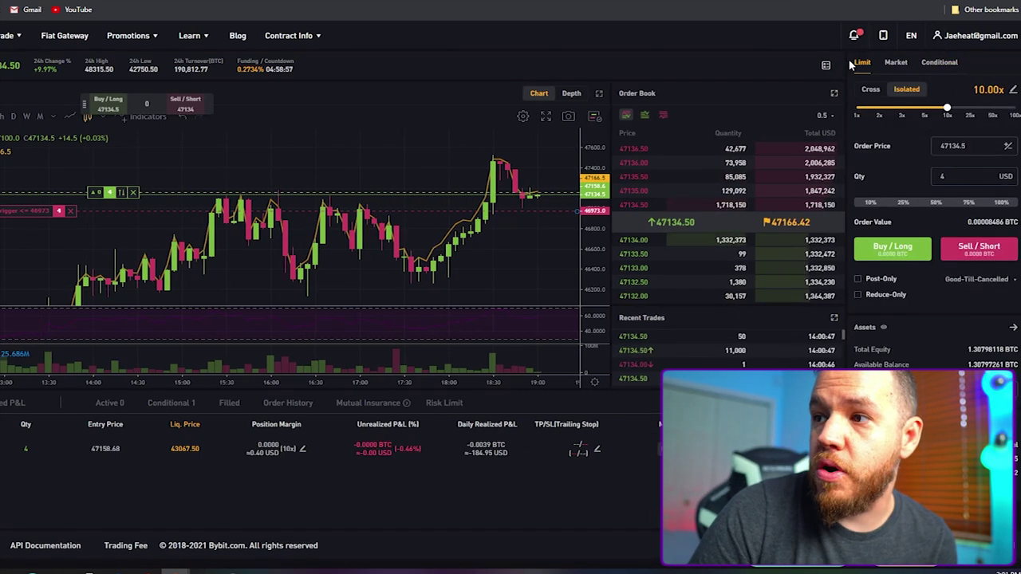
{"action": "left_click_drag", "start_coordinate": [966, 146], "coordinate": [947, 146]}
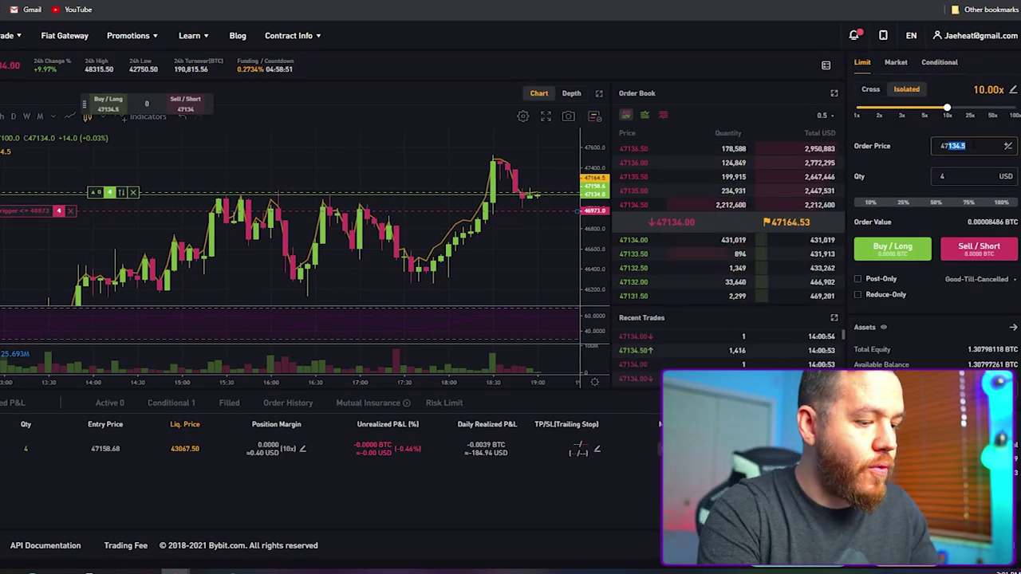
{"action": "type", "text": "200"}
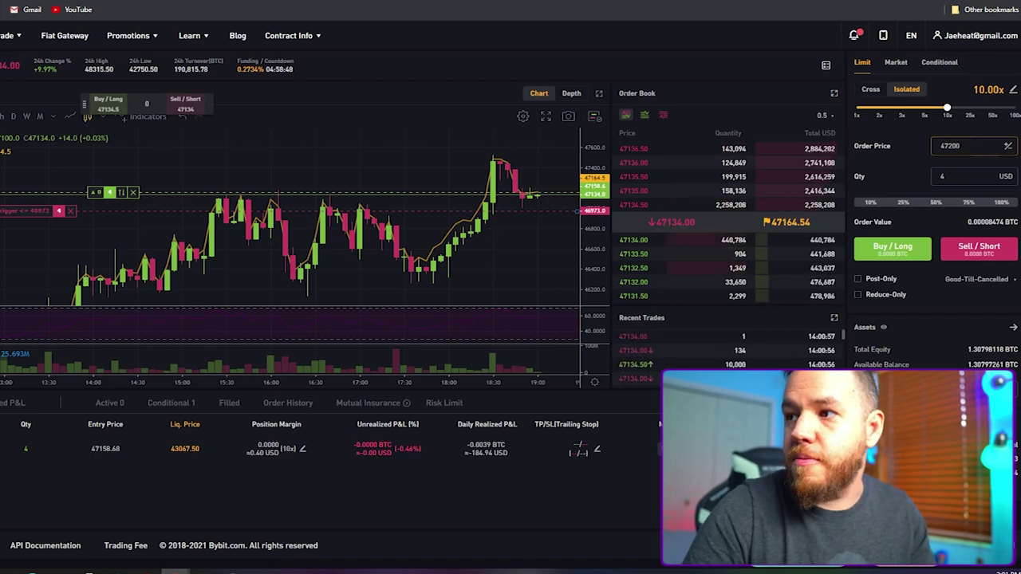
{"action": "type", "text": "1"}
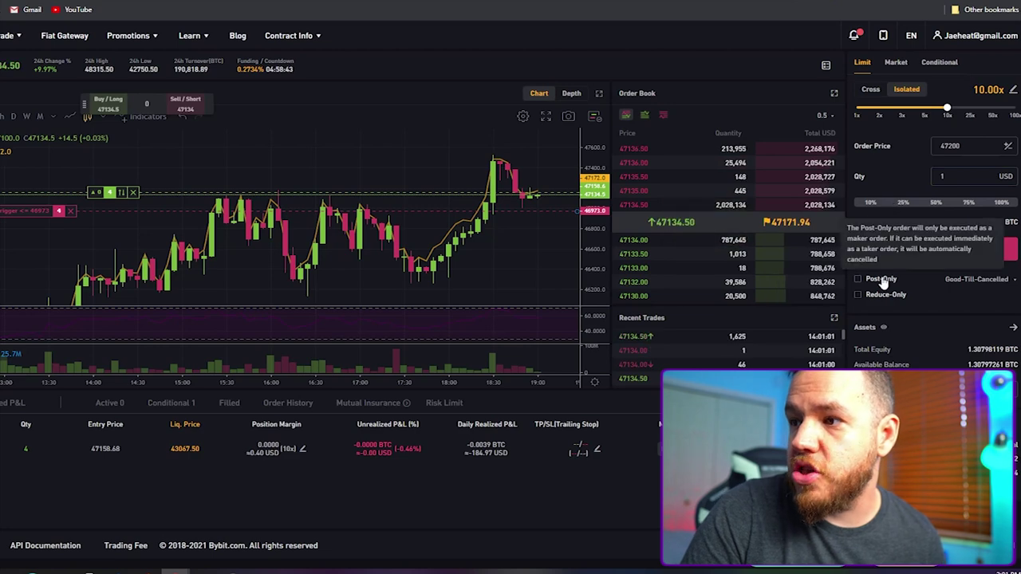
{"action": "mouse_move", "coordinate": [882, 295]}
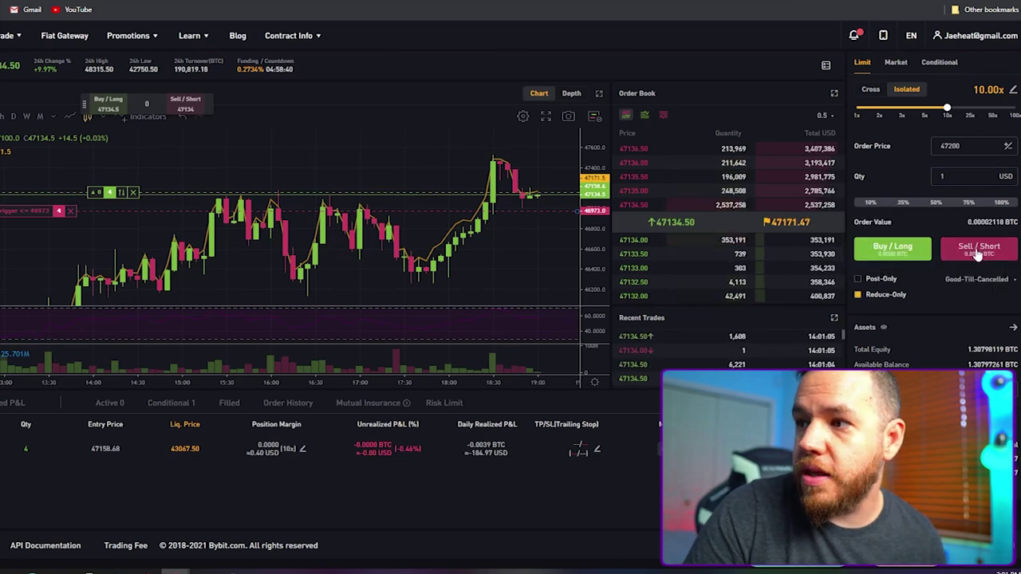
Place another Reduce-Only limit Sell/Short order for 1 USD at an order price of 47300
{"action": "scroll", "coordinate": [267, 238], "scroll_direction": "up", "scroll_amount": 5}
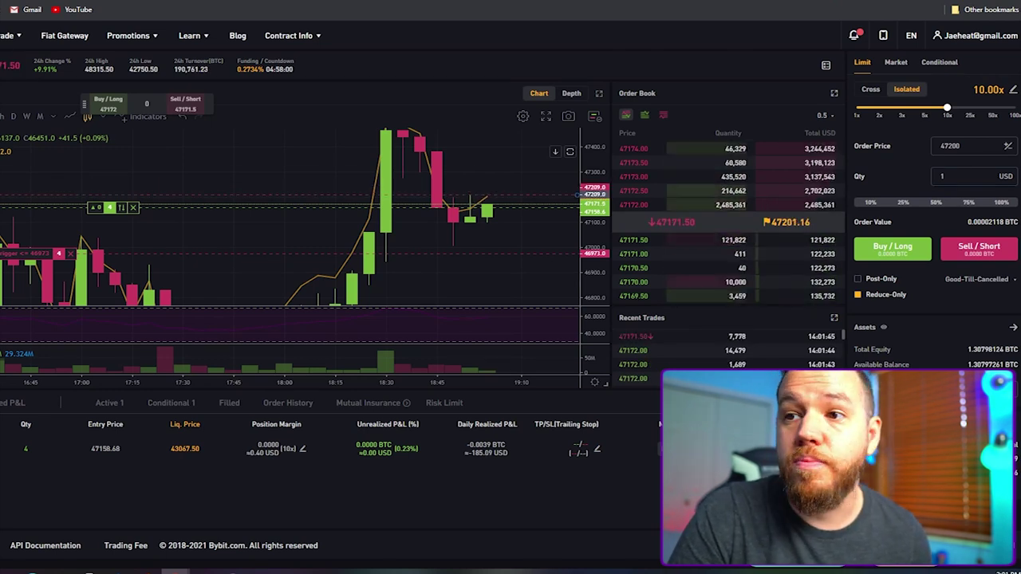
{"action": "type", "text": "47300"}
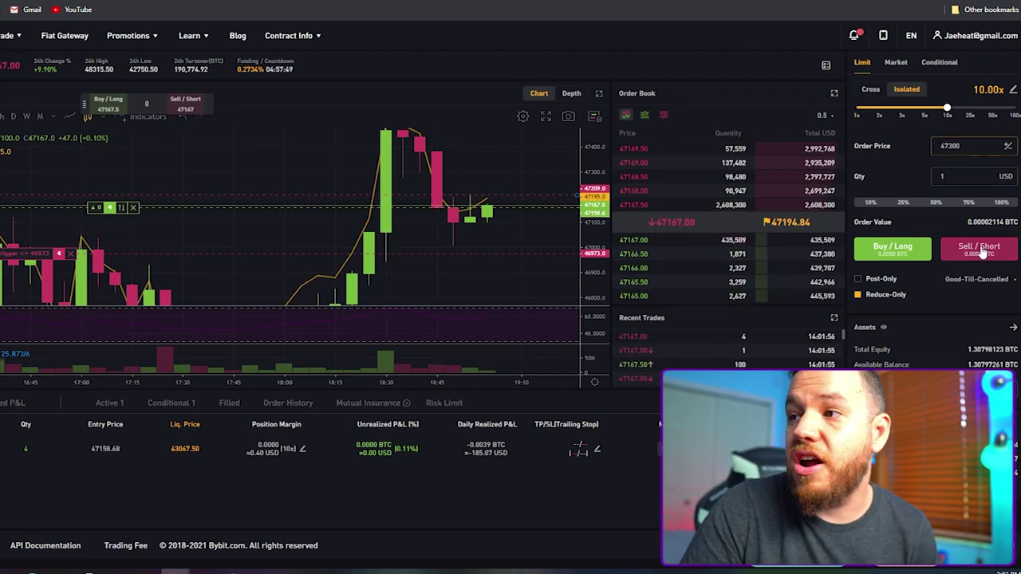
{"action": "left_click", "coordinate": [982, 252]}
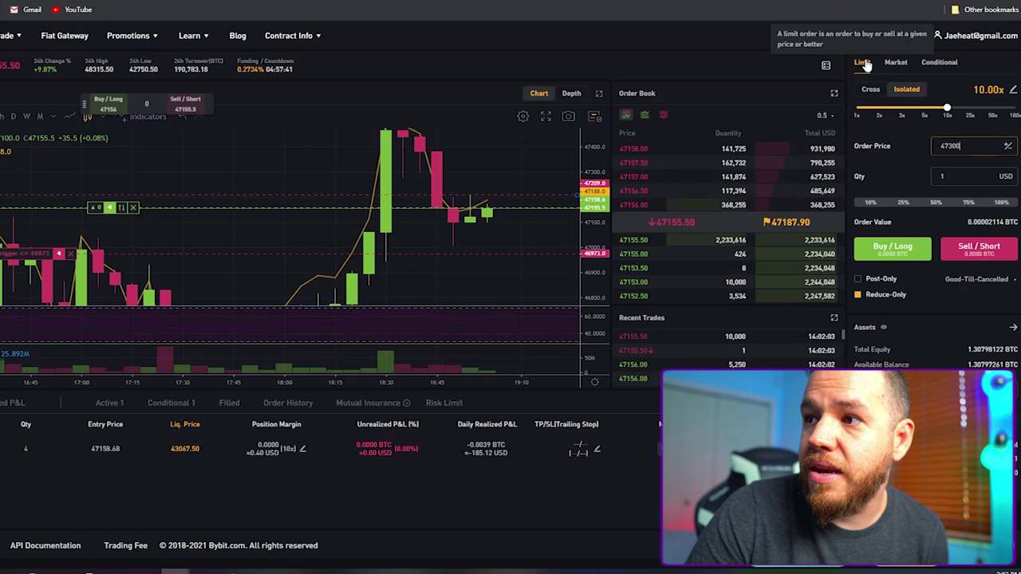
{"action": "left_click", "coordinate": [979, 249]}
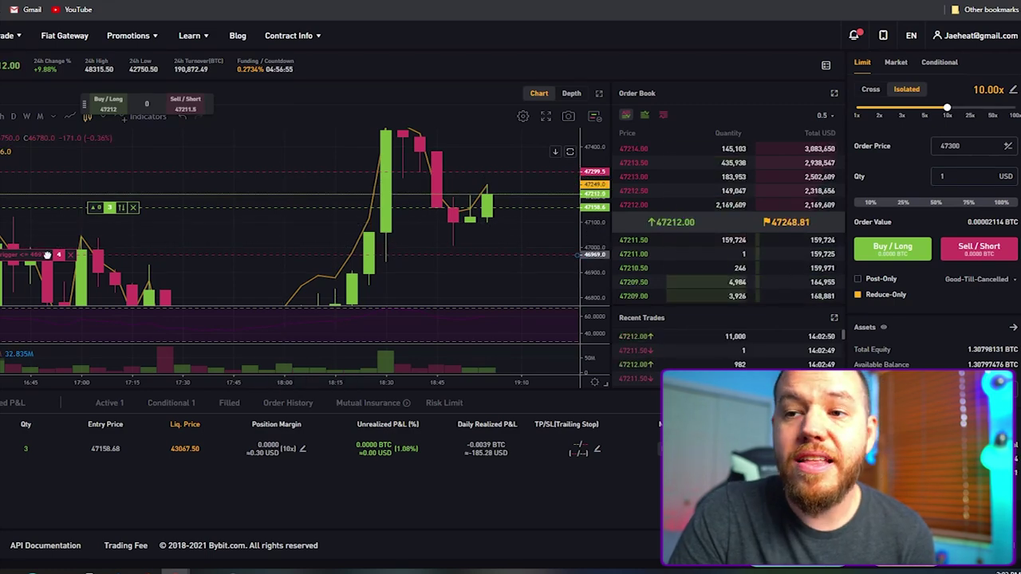
Raise the conditional sell order's trigger line on the chart above the position's entry price, to about 47176
{"action": "left_click_drag", "start_coordinate": [51, 250], "coordinate": [55, 225]}
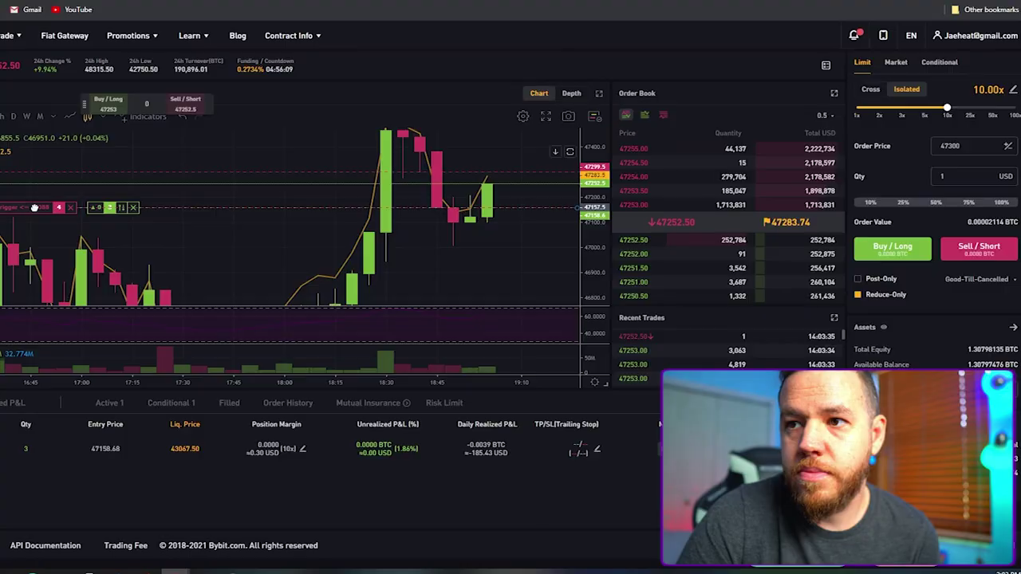
{"action": "left_click_drag", "start_coordinate": [36, 224], "coordinate": [47, 203]}
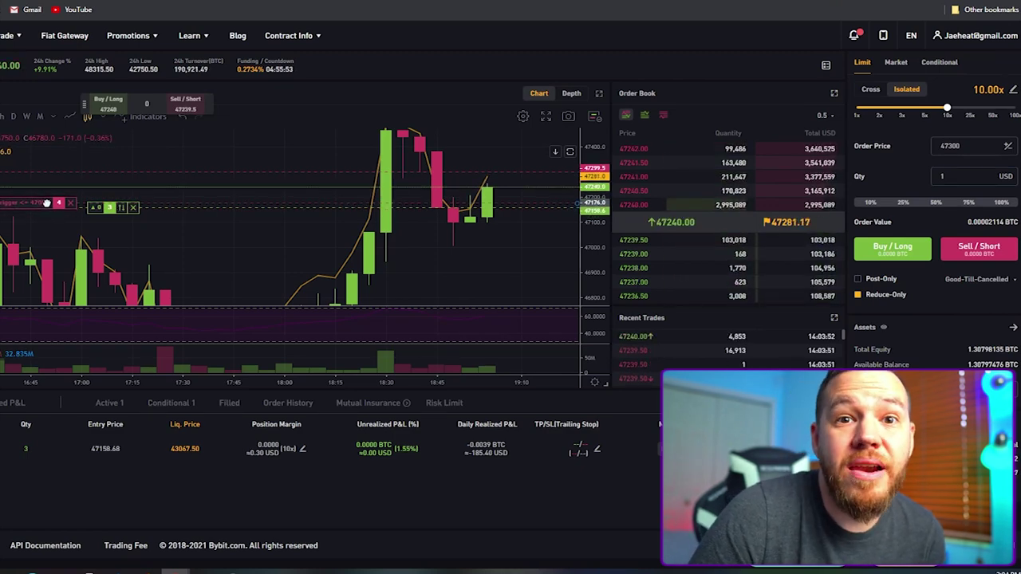